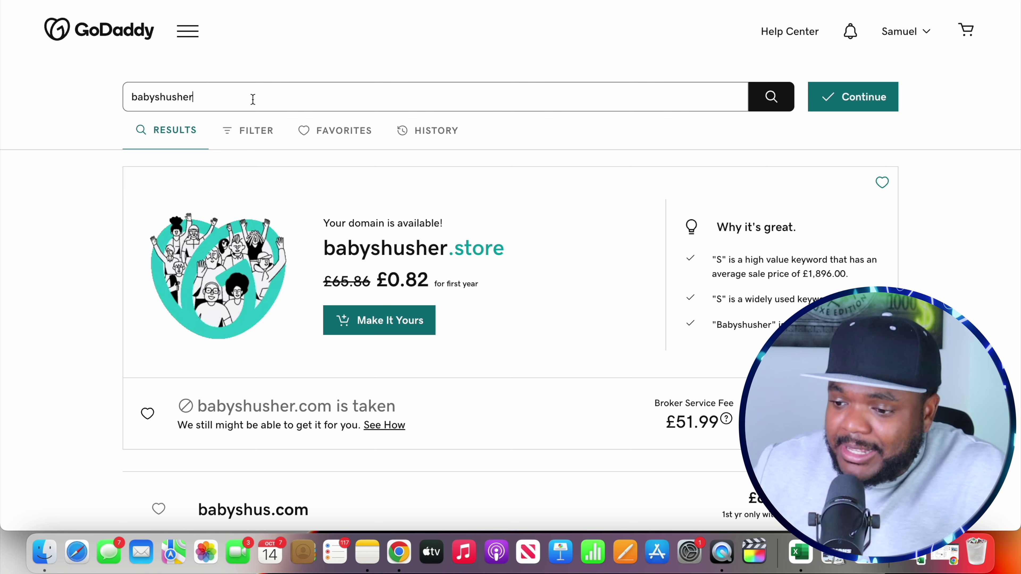
Search for the availability of the domain babyshusher.com.
left_click(253, 99)
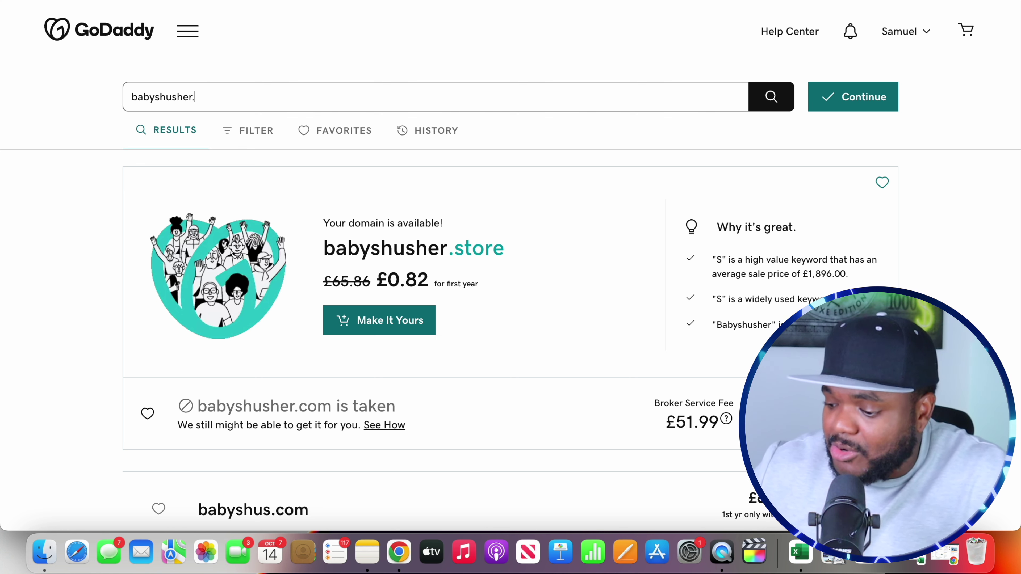
type(".com")
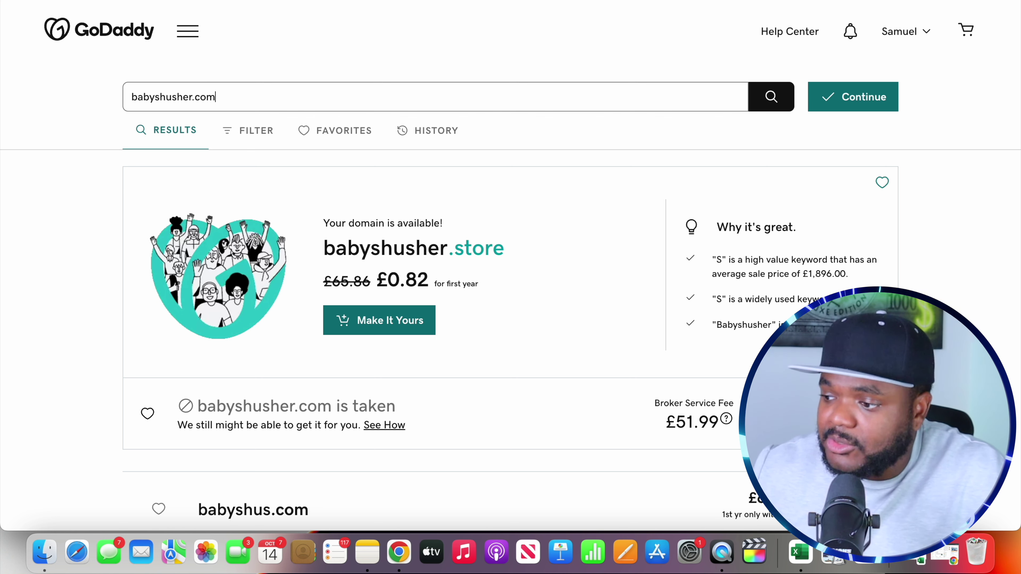
key("Return")
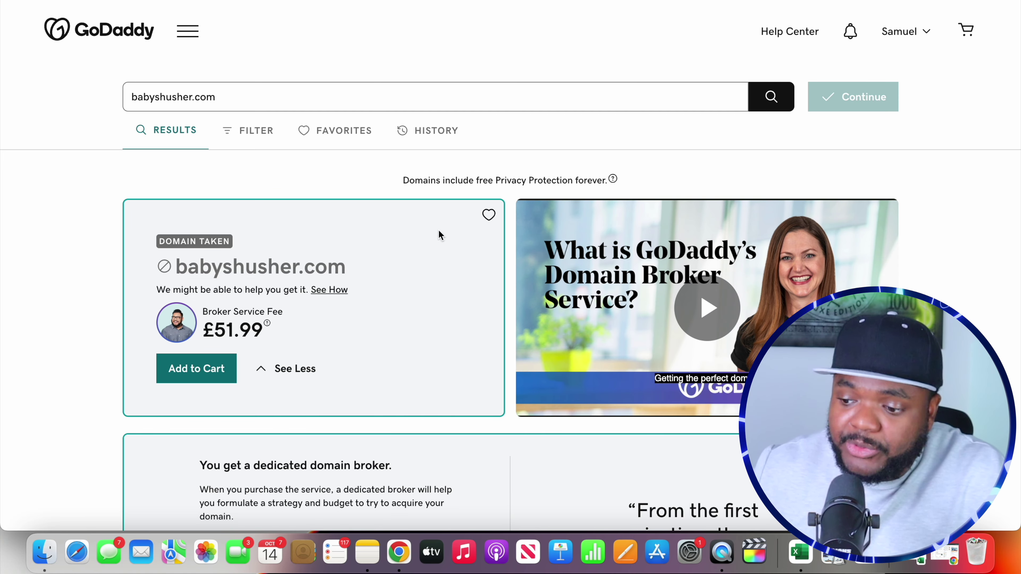
Search for the availability of the domain babysleephelper.com instead.
triple_click(214, 97)
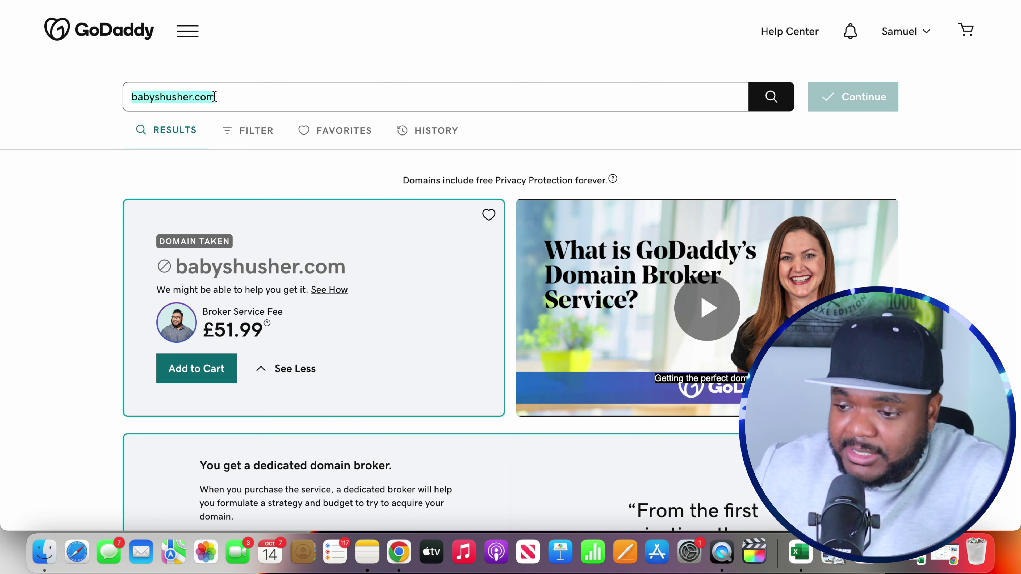
type("babysleephelper.com")
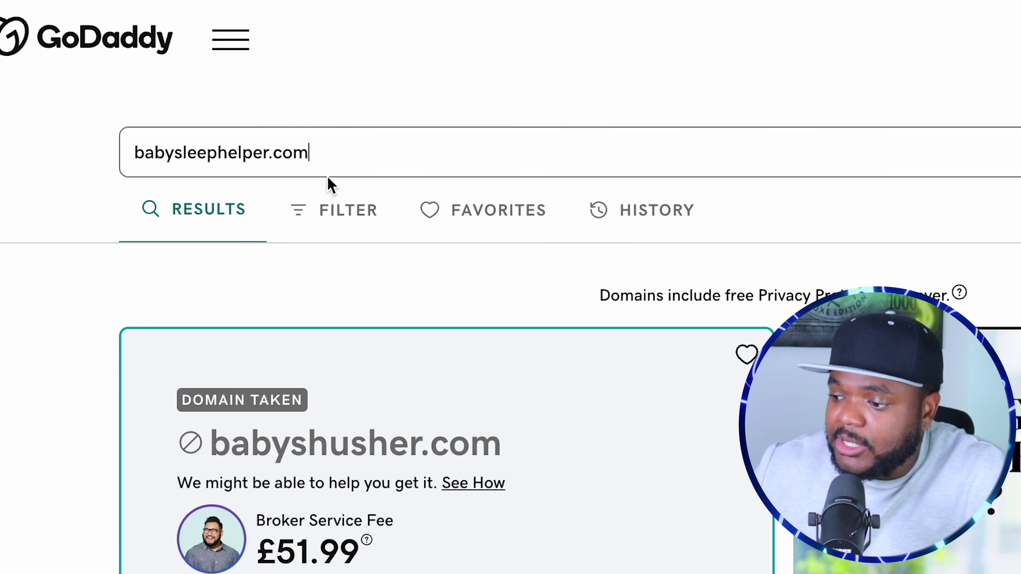
left_click(891, 117)
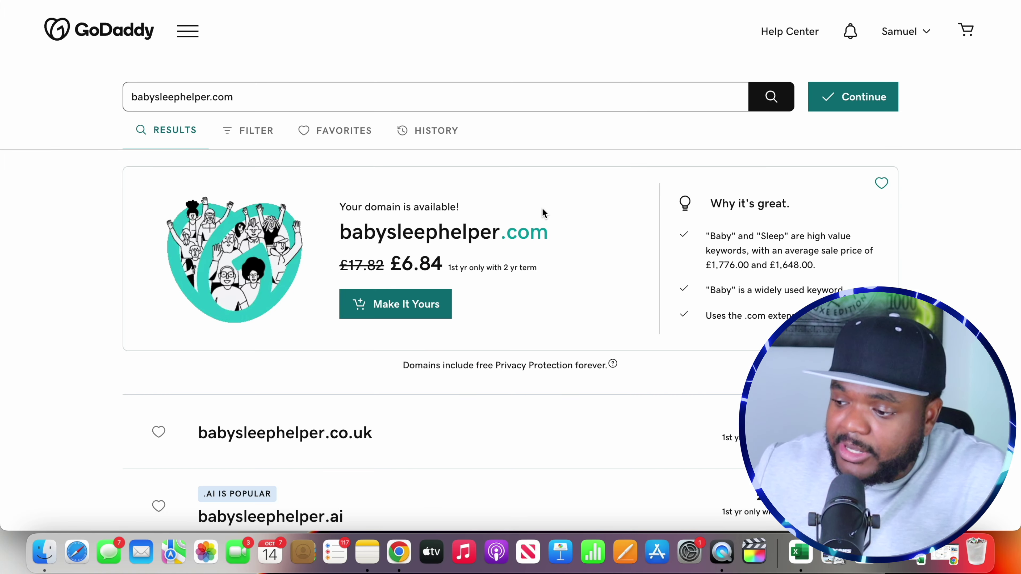
left_click_drag(573, 248, 434, 262)
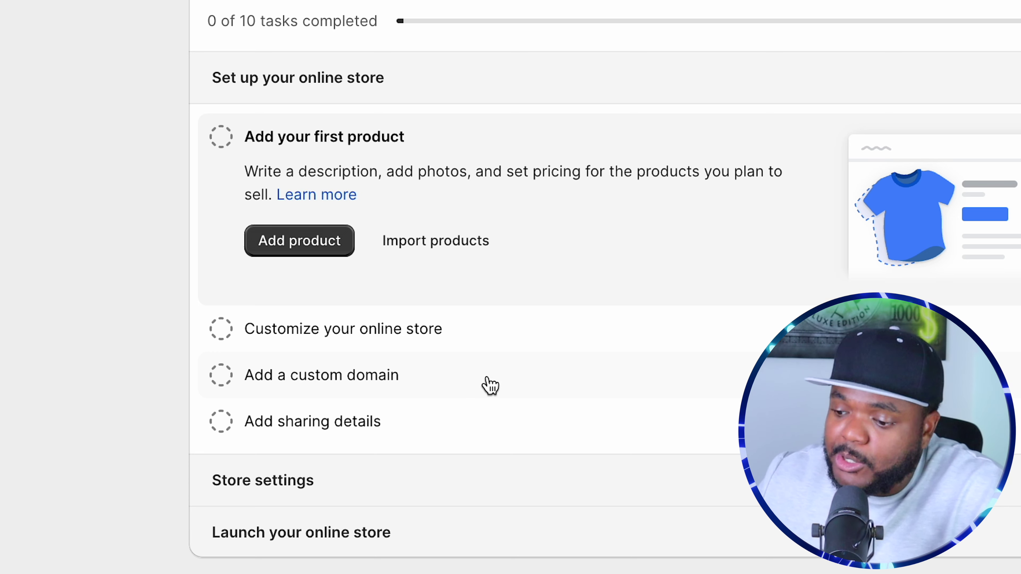
Review the Shopify Payments task under the setup guide's store settings and open the store details through the task for naming the store.
left_click(692, 481)
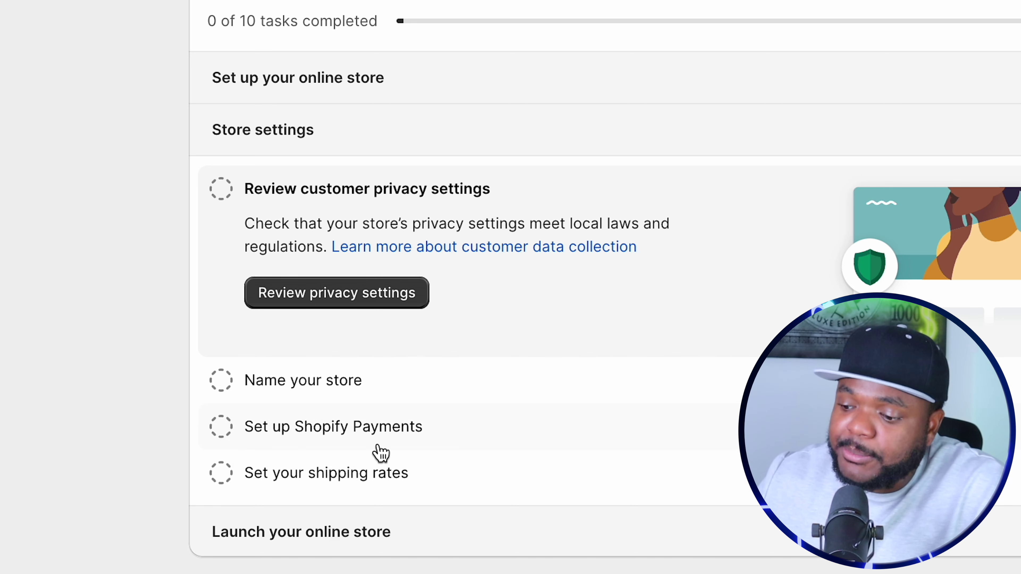
left_click(346, 426)
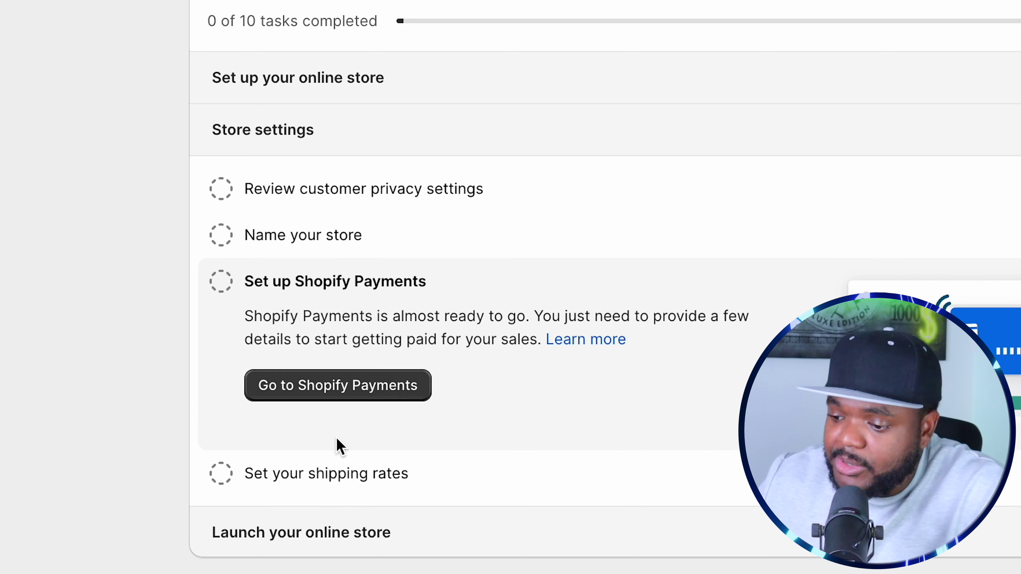
left_click(312, 241)
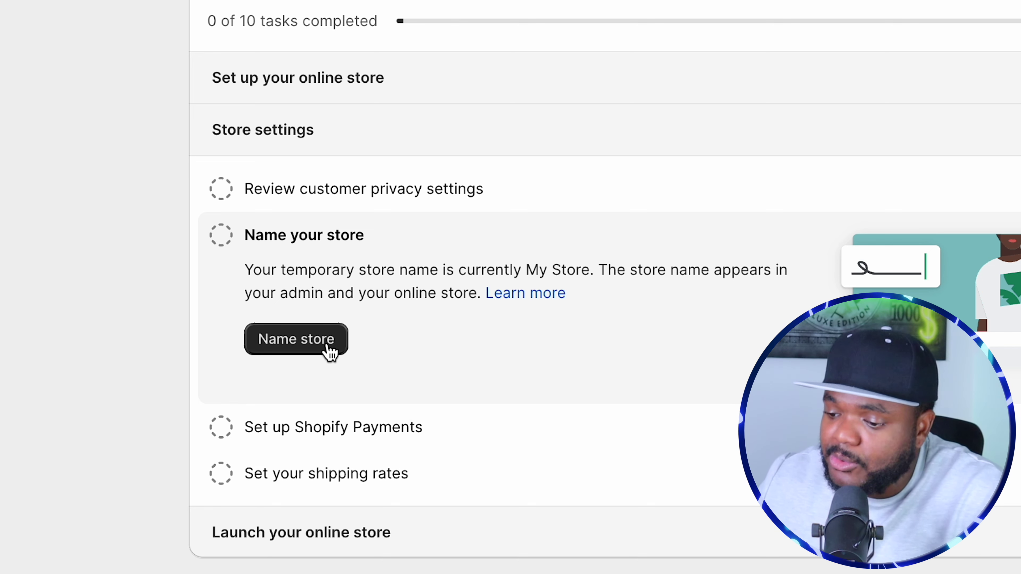
left_click(303, 347)
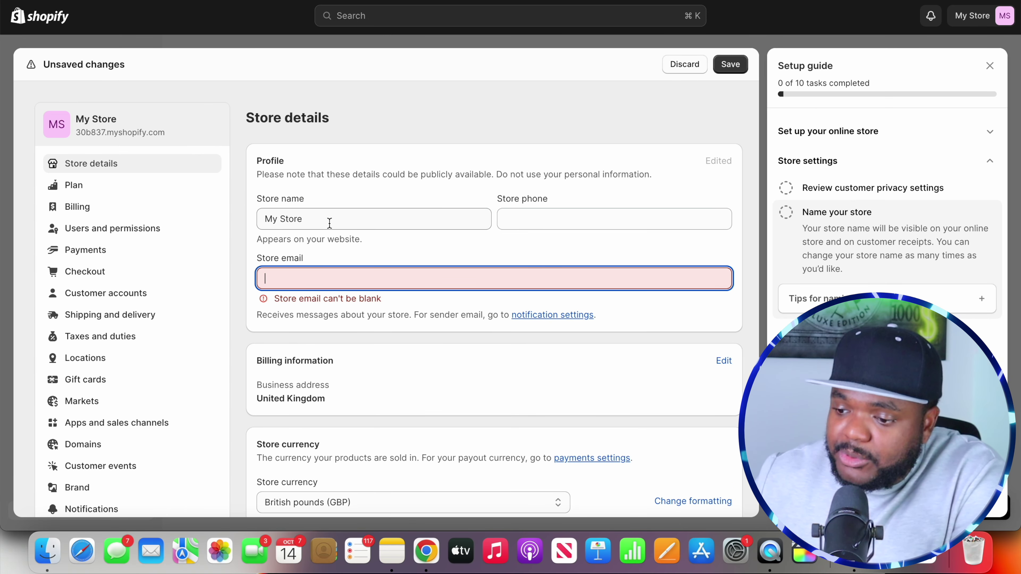
Enter Baby Sleep Helper as the store name in the store profile and go to the store email field.
left_click(320, 221)
type("Sl")
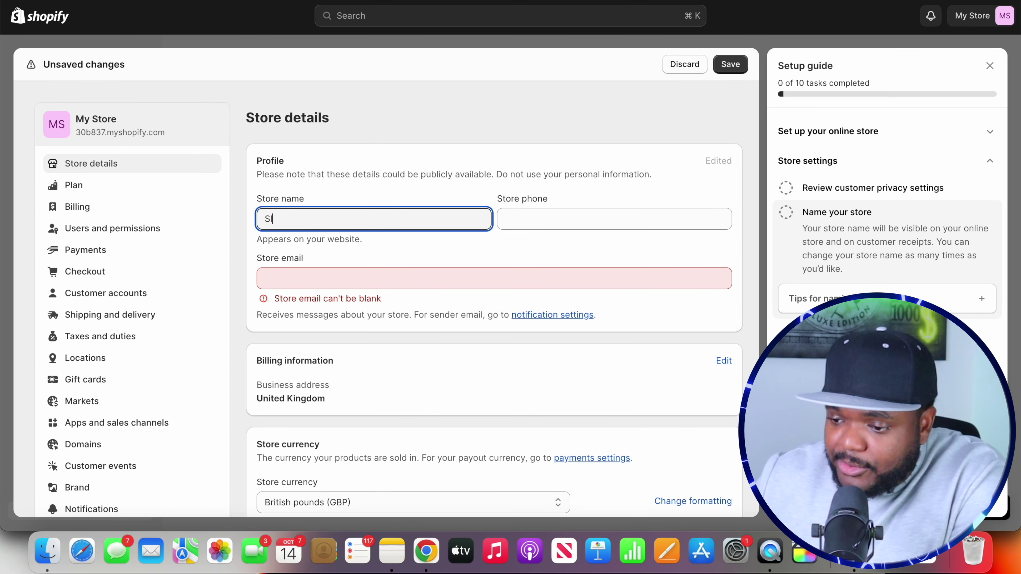
key("BackSpace")
key("BackSpace")
type("Baby Sleep Helper")
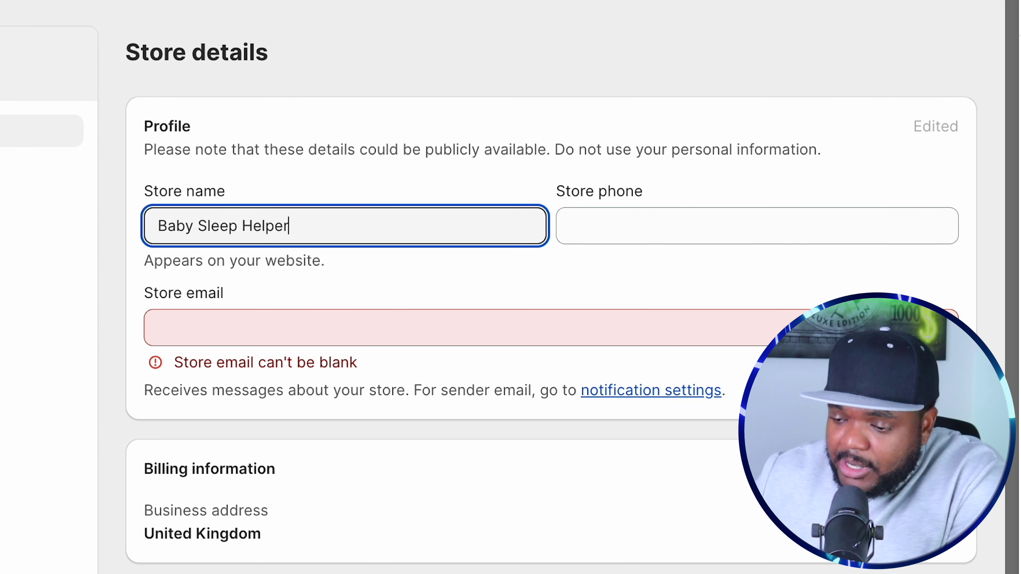
left_click(278, 331)
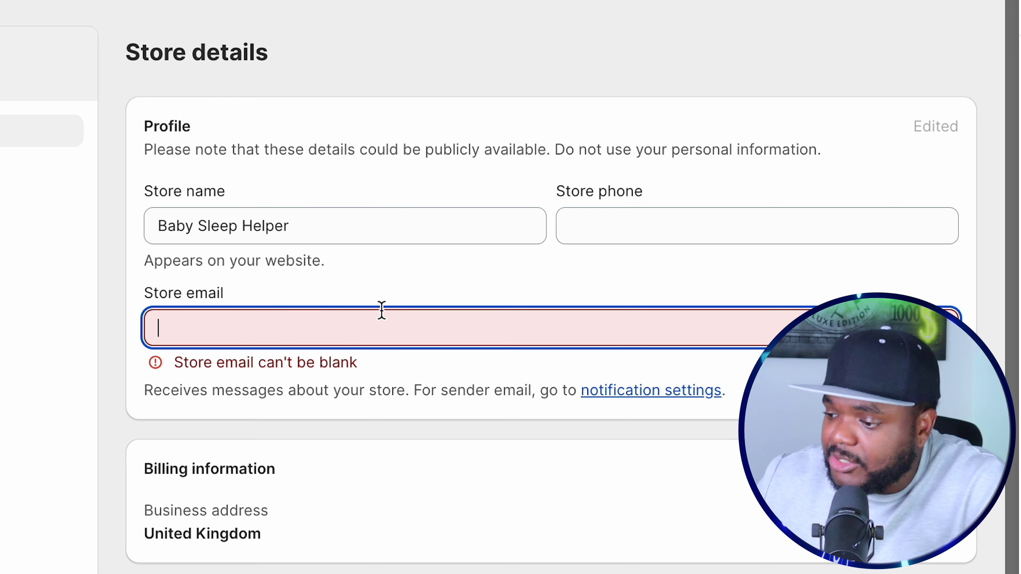
scroll(382, 309, "down", 3)
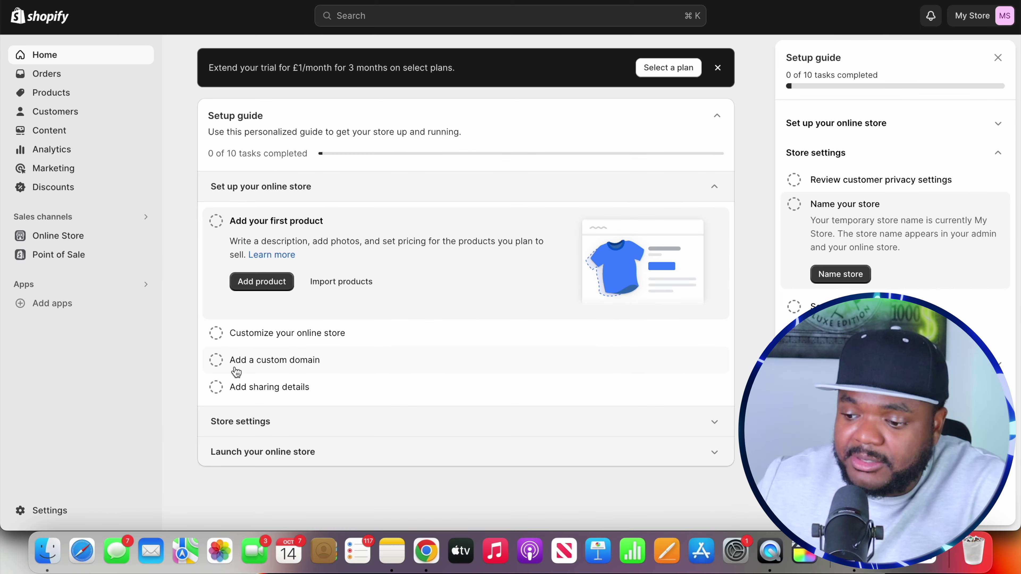
View the custom domain task in the setup guide and collapse the online store setup tasks.
left_click(233, 360)
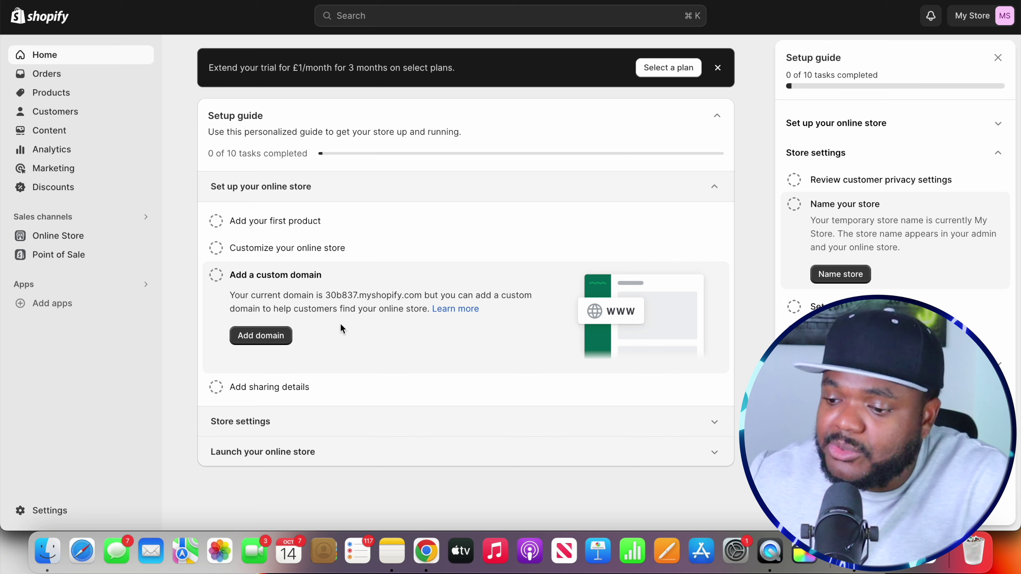
left_click(719, 188)
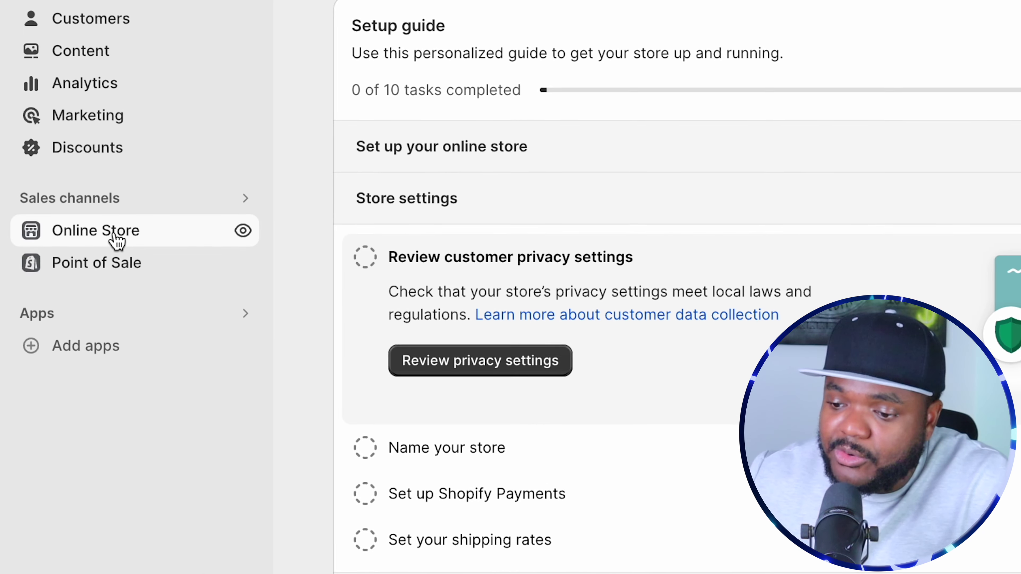
Open the online store's themes and look through the popular free themes and the current theme.
left_click(68, 238)
scroll(448, 139, "down", 2)
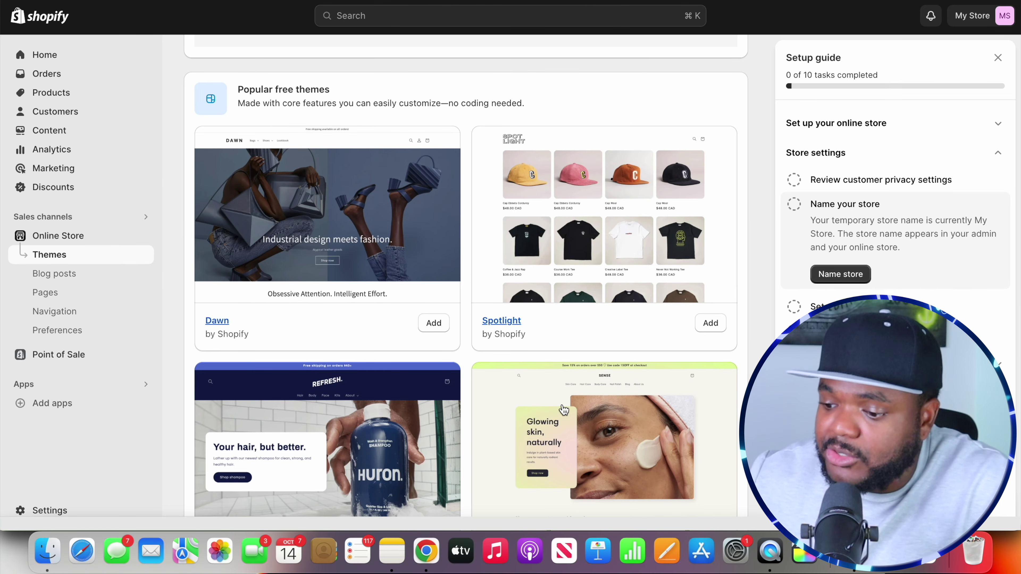
scroll(564, 409, "down", 8)
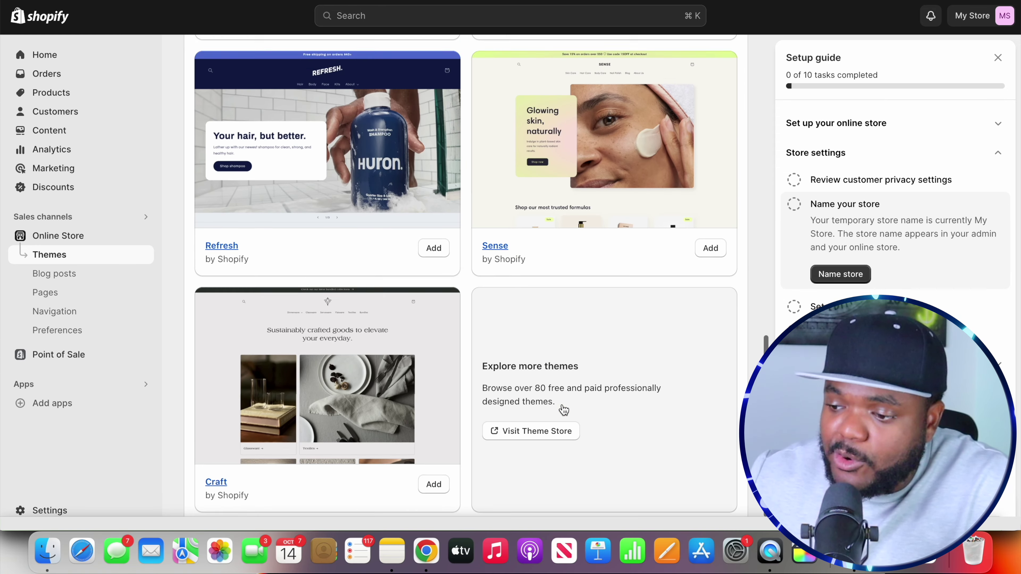
scroll(564, 410, "up", 15)
scroll(403, 336, "down", 5)
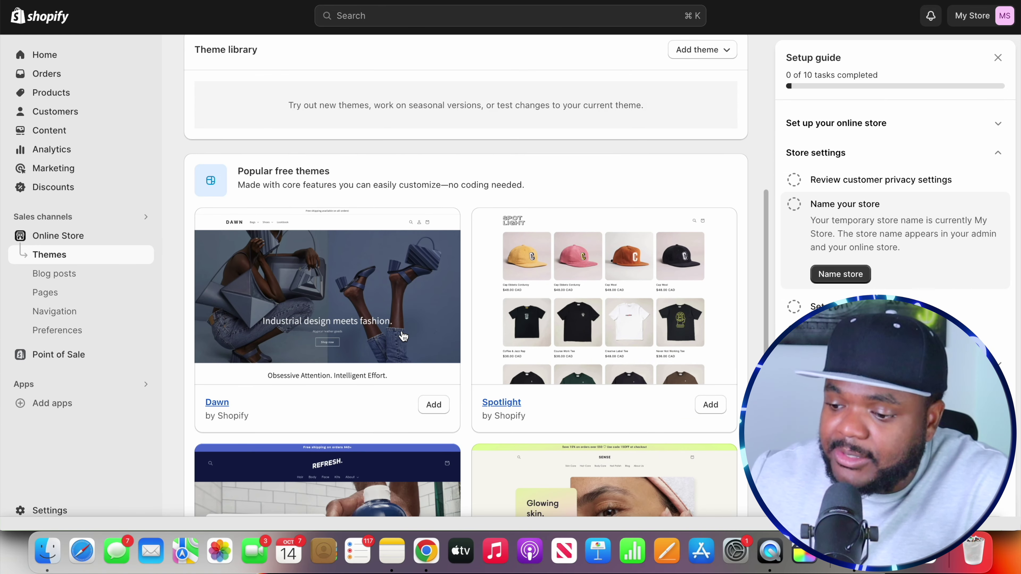
scroll(354, 354, "up", 9)
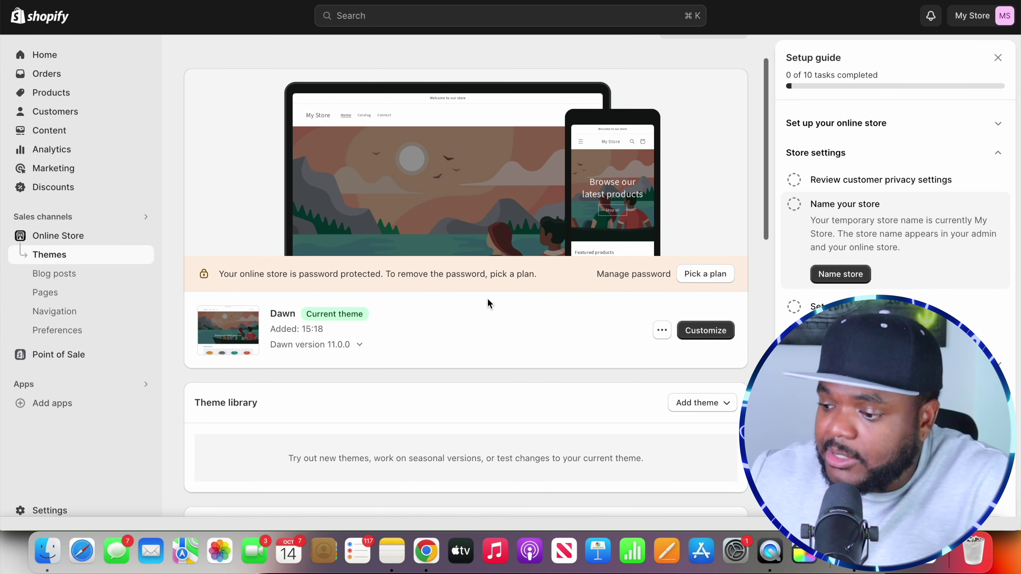
scroll(512, 302, "up", 2)
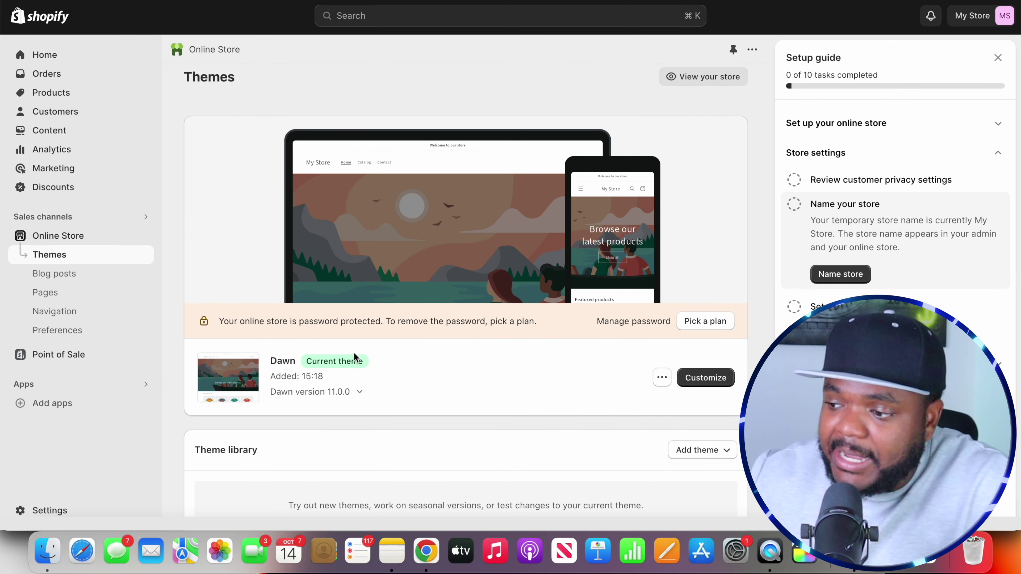
Open the current Dawn theme for customization and look through the home page preview.
left_click(716, 385)
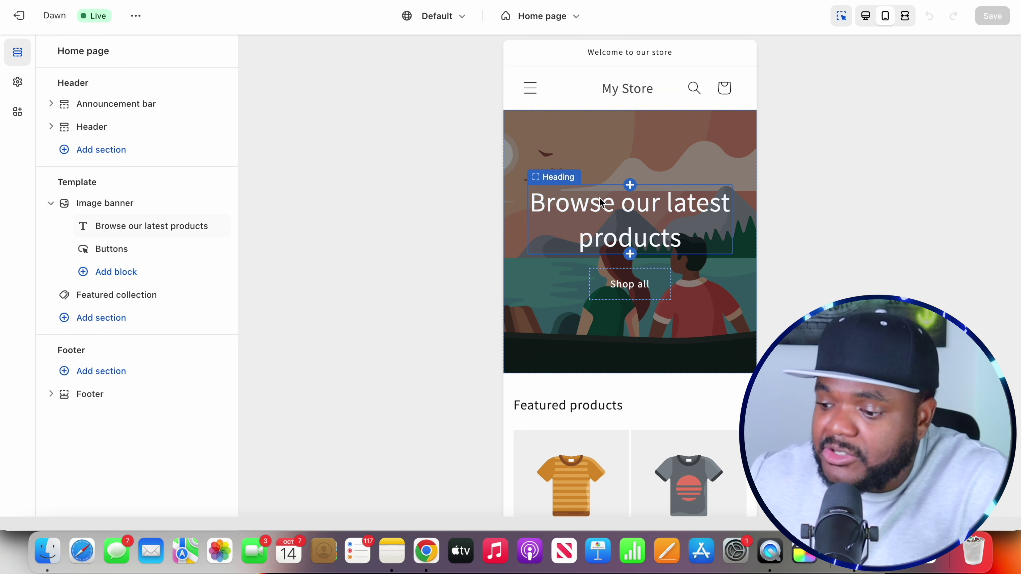
scroll(602, 202, "down", 3)
scroll(602, 203, "down", 5)
scroll(602, 202, "up", 10)
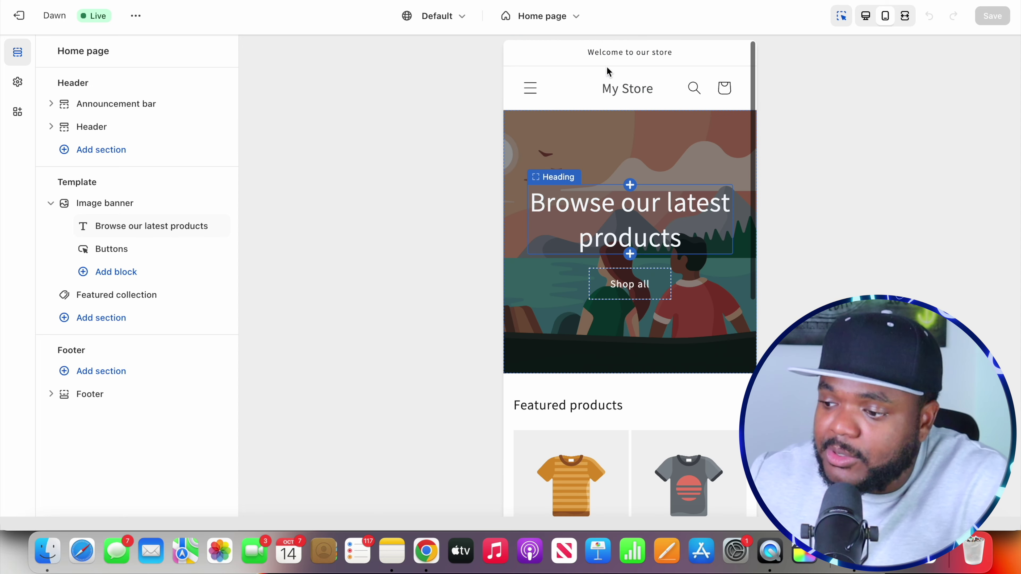
Inspect the settings of the header and image banner sections, and follow the header's link to the theme settings for the logo.
left_click(603, 89)
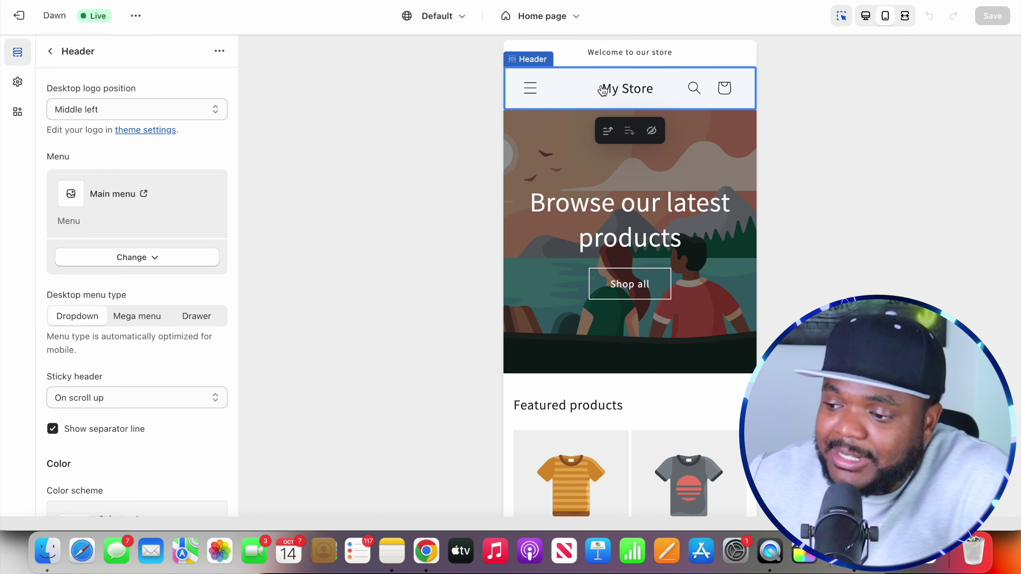
left_click(607, 55)
left_click(588, 164)
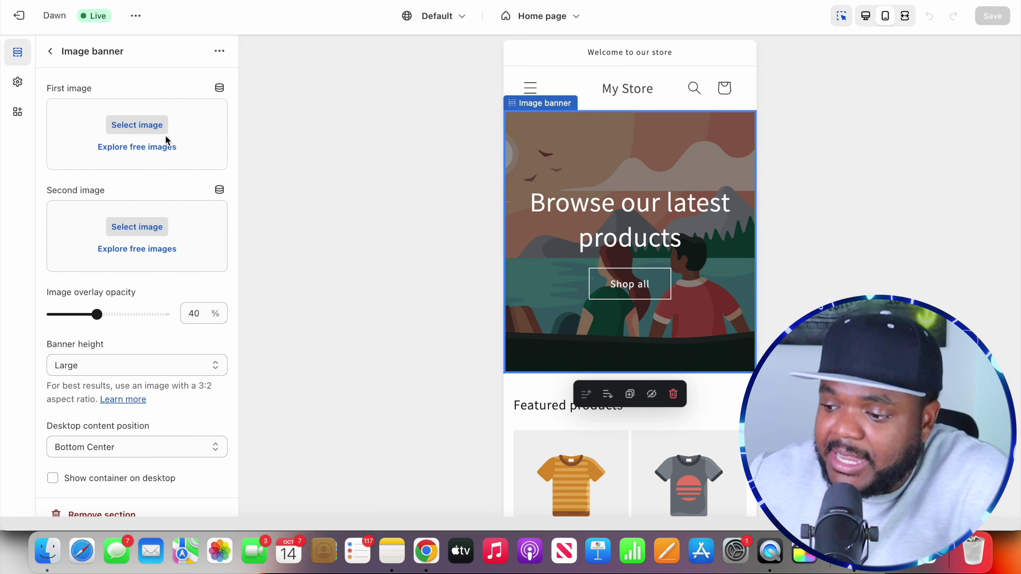
scroll(604, 329, "down", 5)
scroll(604, 281, "up", 5)
left_click(647, 86)
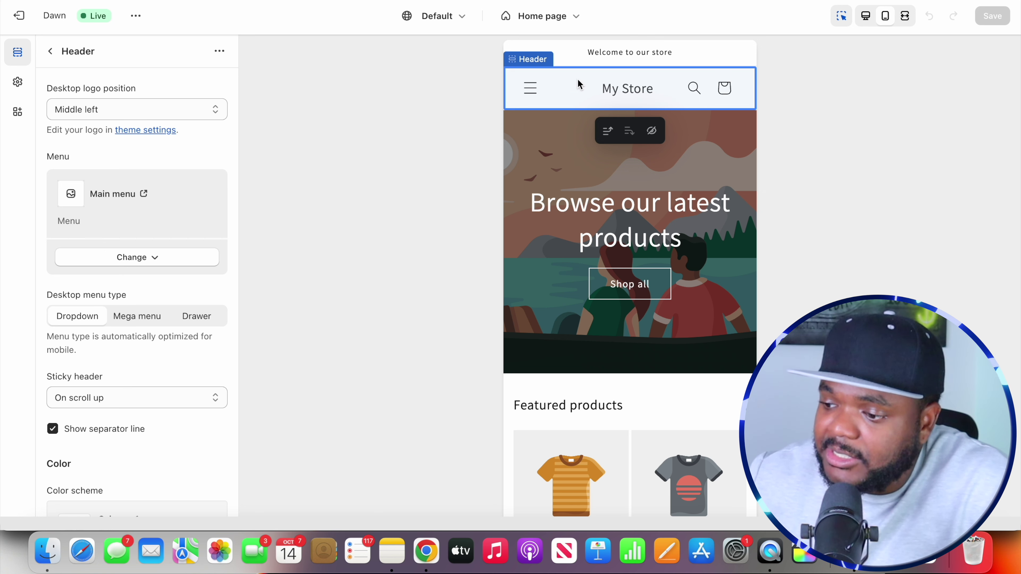
left_click(146, 133)
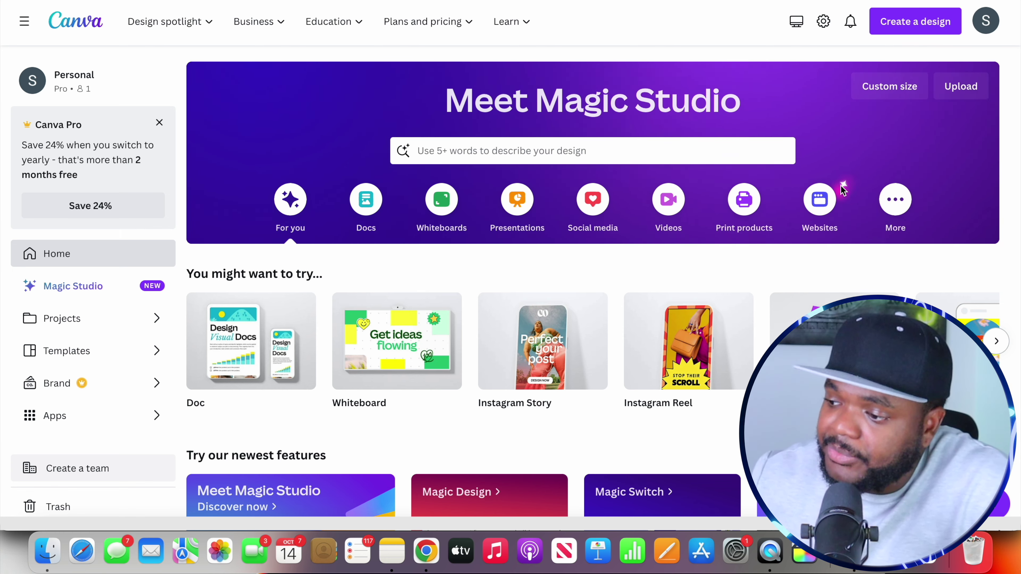
Create a new blank Logo design of 500 × 500 px.
left_click(907, 24)
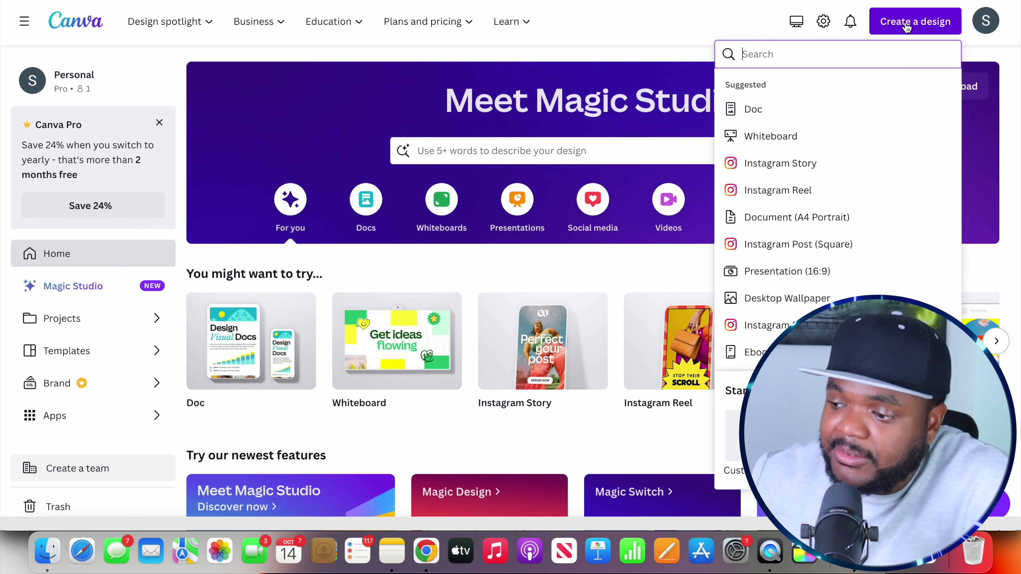
type("logo")
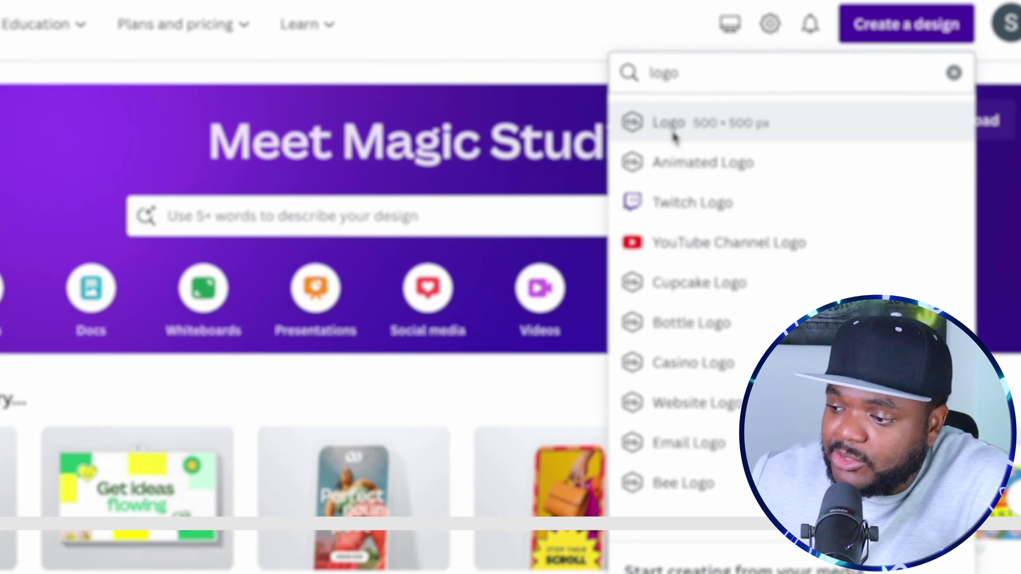
left_click(673, 135)
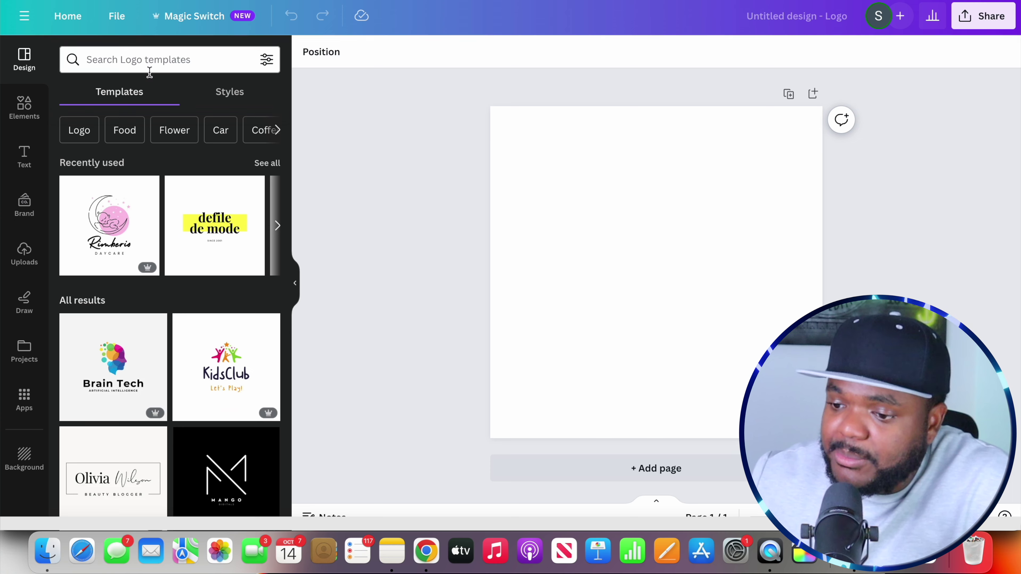
Search the logo templates for "baby" and browse the matching designs.
left_click(147, 64)
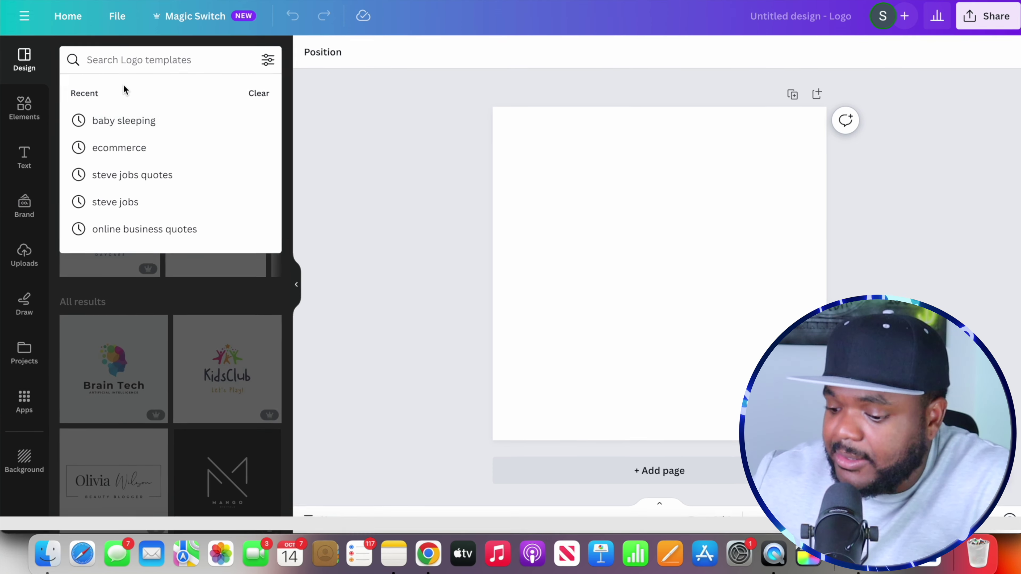
type("baby")
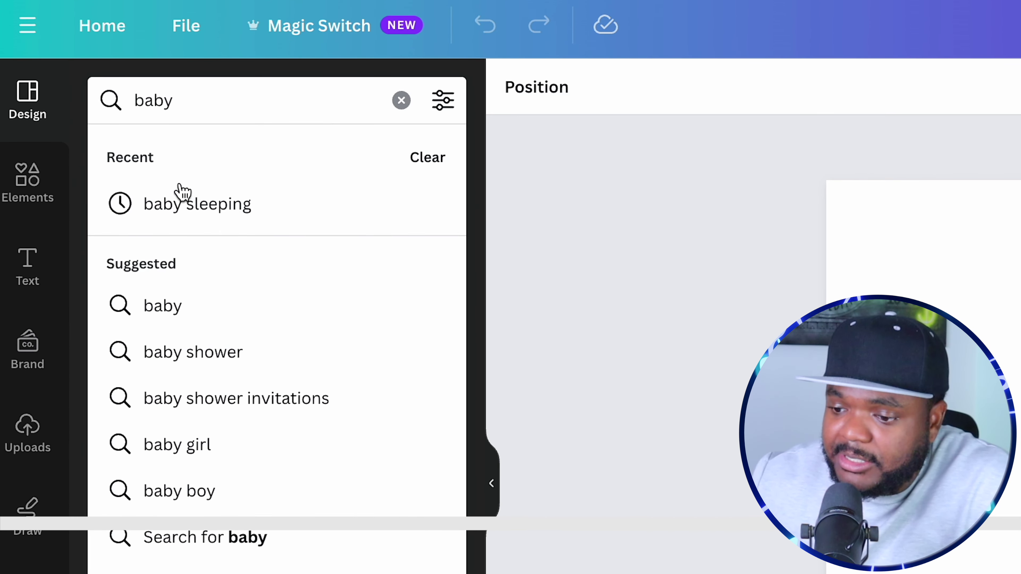
left_click(182, 310)
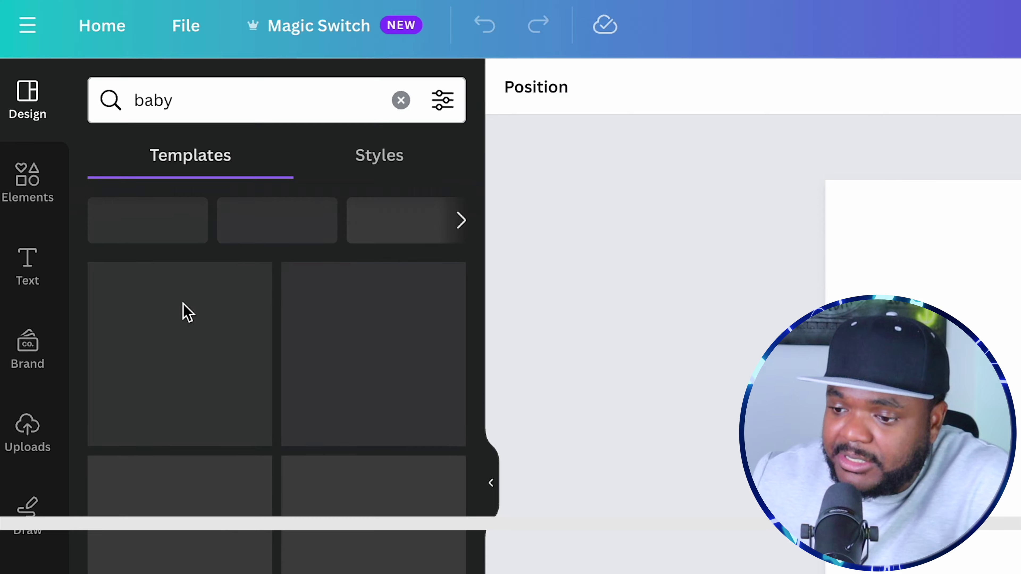
scroll(254, 545, "down", 6)
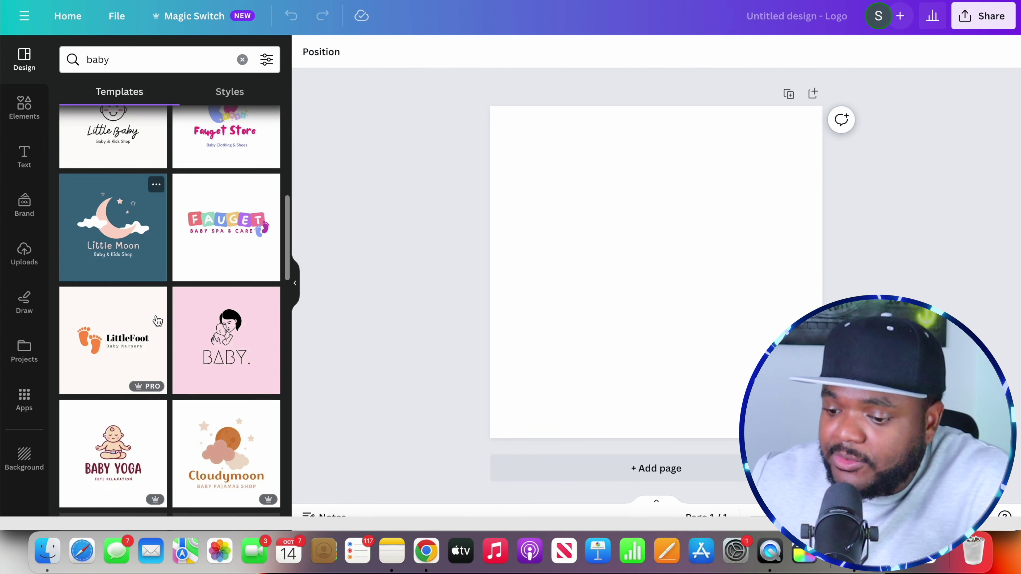
Apply the green "Larana, Inc." baby shop template with the baby sleeping on a moon to the logo design.
scroll(157, 321, "down", 10)
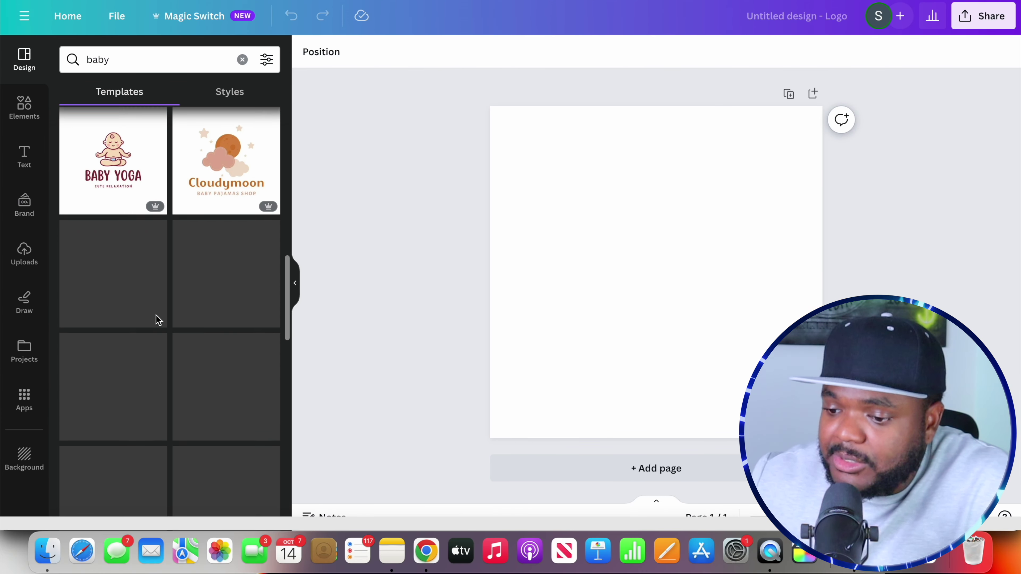
scroll(157, 321, "down", 9)
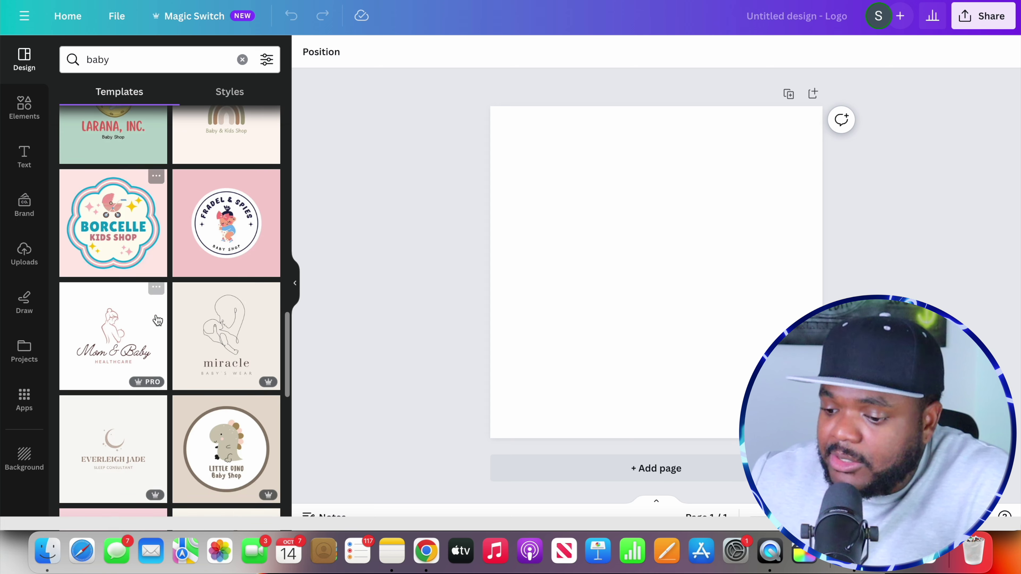
scroll(157, 321, "up", 7)
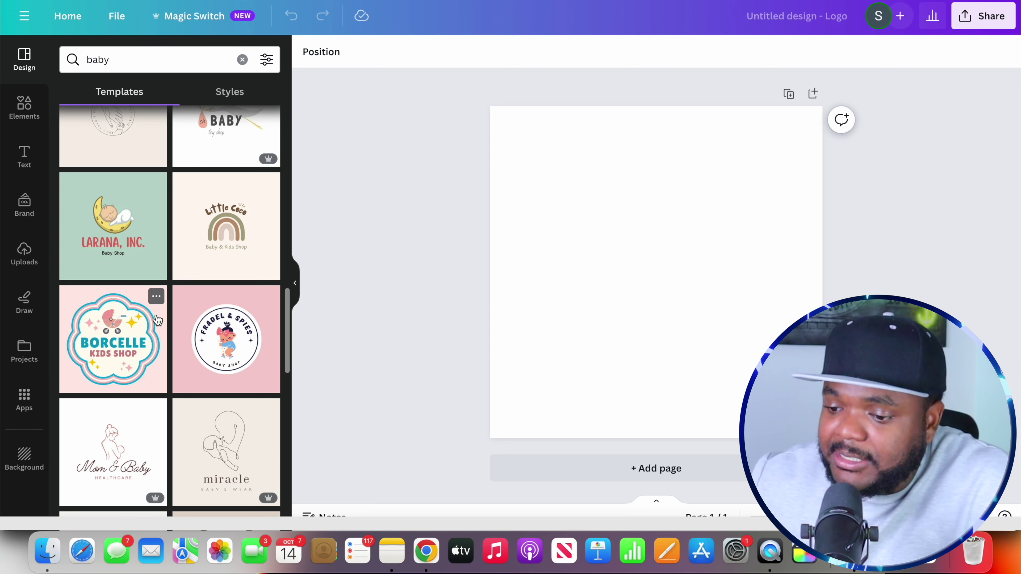
left_click(108, 242)
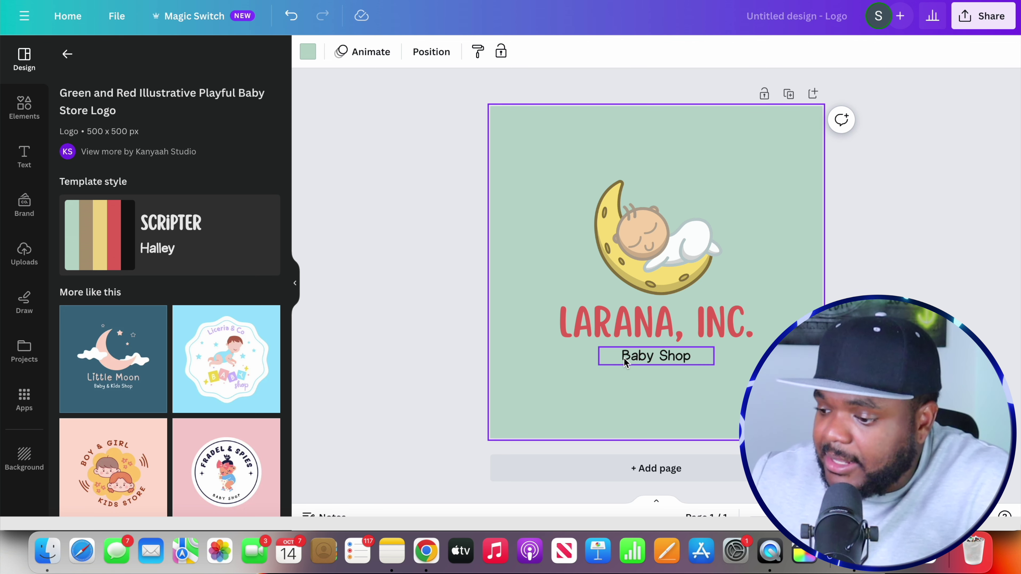
Replace the company name in the logo with "BABY SLEEP HELPER" and keep it centred below the moon.
left_click(588, 324)
left_click(589, 320)
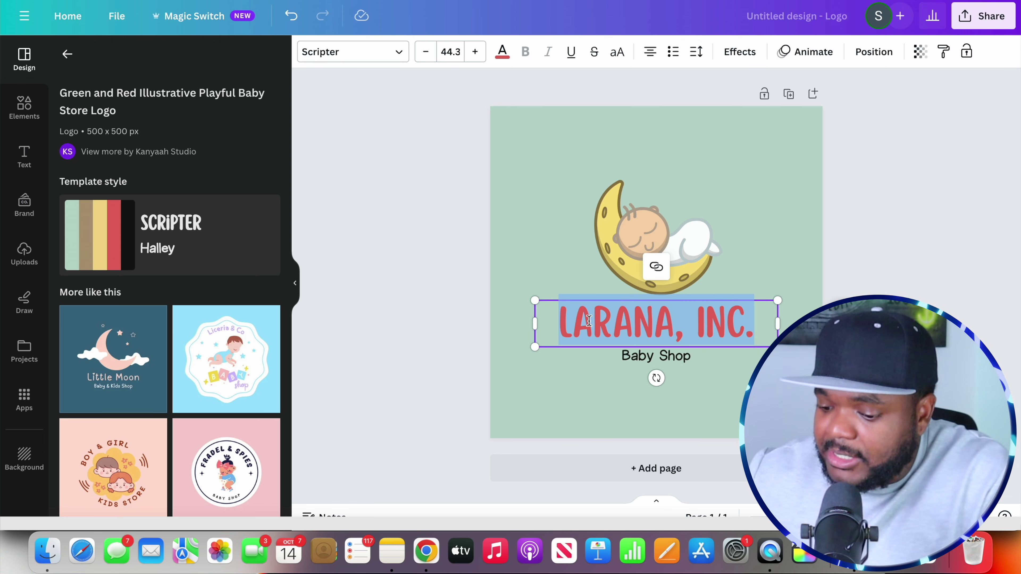
type("BABY SLEEP HELPER")
left_click_drag(706, 327, 706, 324)
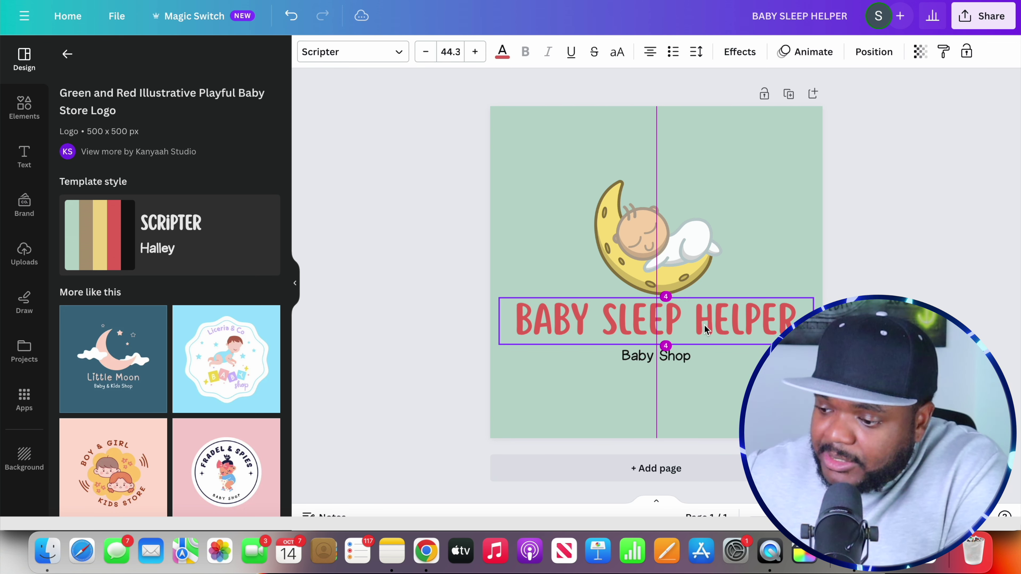
Delete the "Baby Shop" tagline from the logo and open the design's sharing options.
left_click(655, 361)
key("Delete")
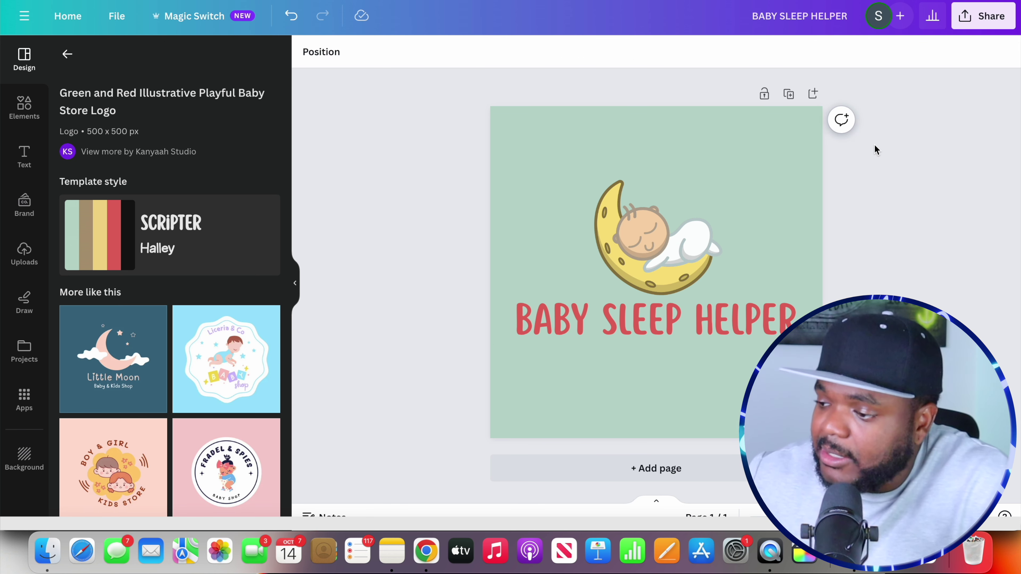
left_click(994, 22)
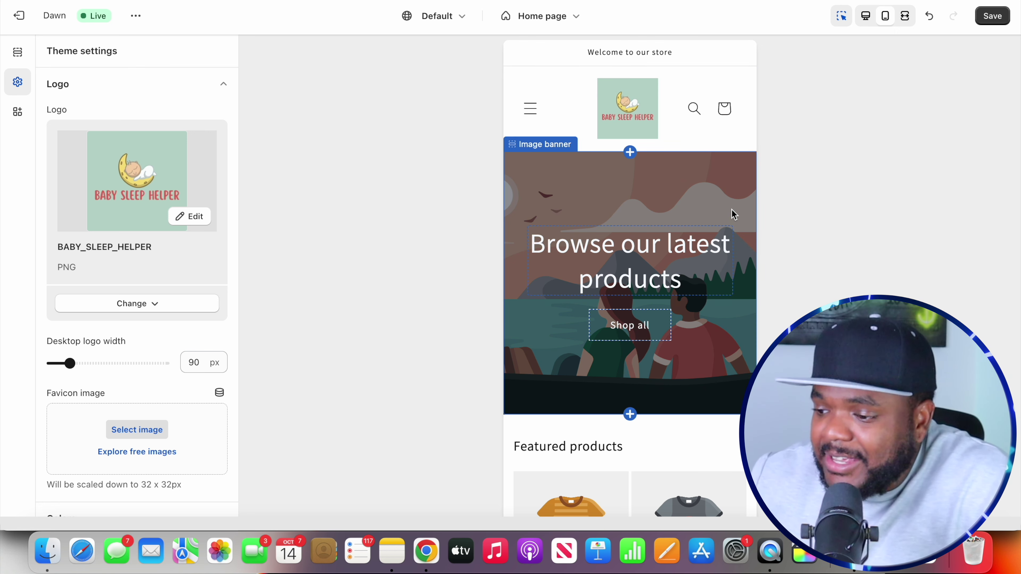
Open the image banner's settings in the theme editor, and view the stroller photo on the CJ Dropshipping product page.
scroll(734, 203, "down", 2)
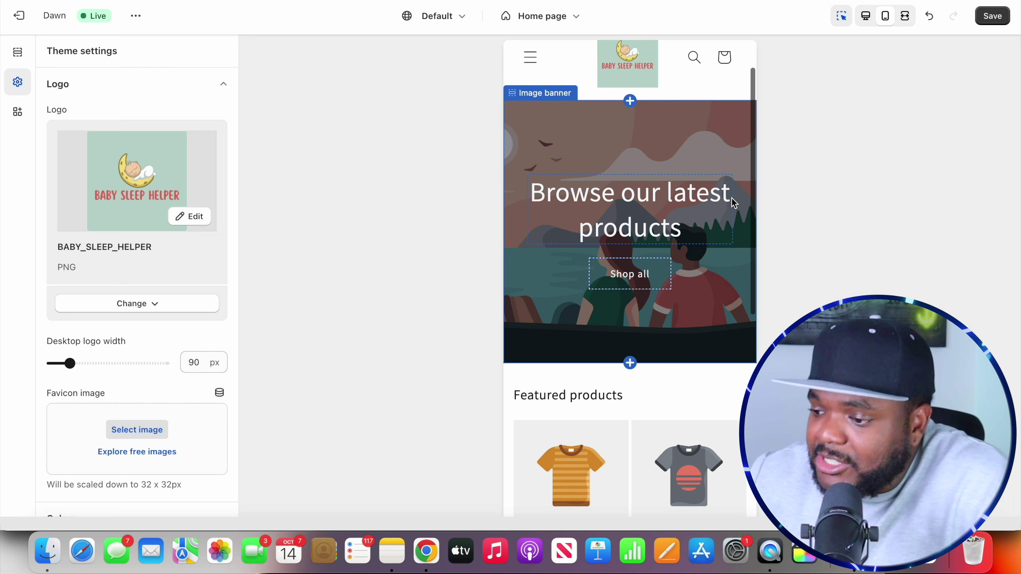
left_click(710, 125)
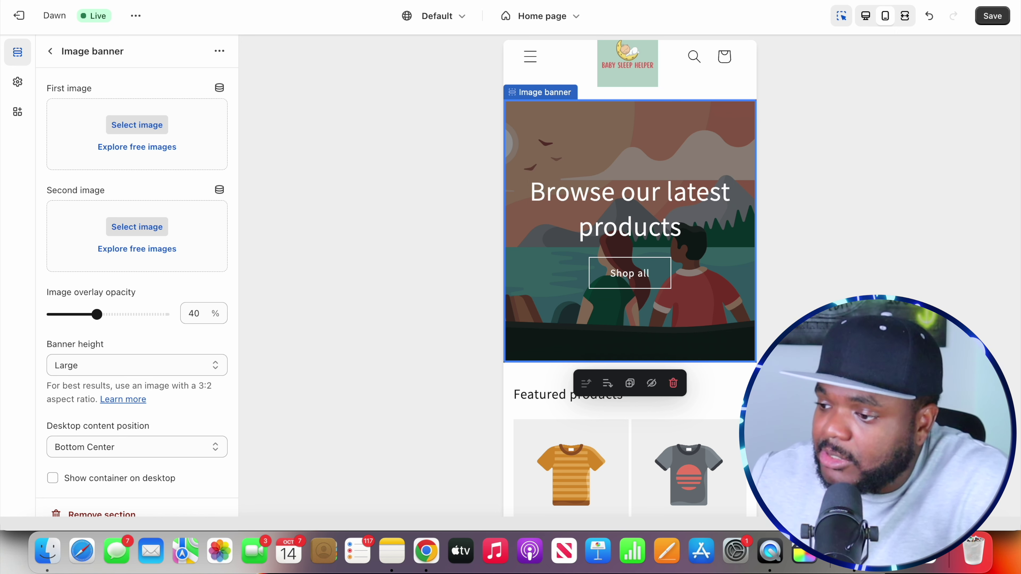
left_click(723, 8)
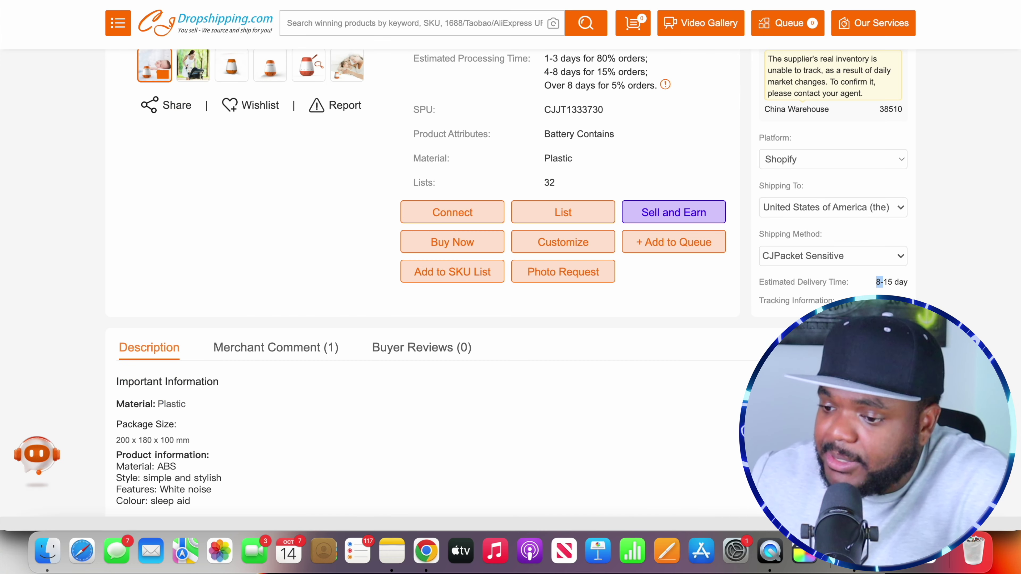
scroll(511, 281, "up", 5)
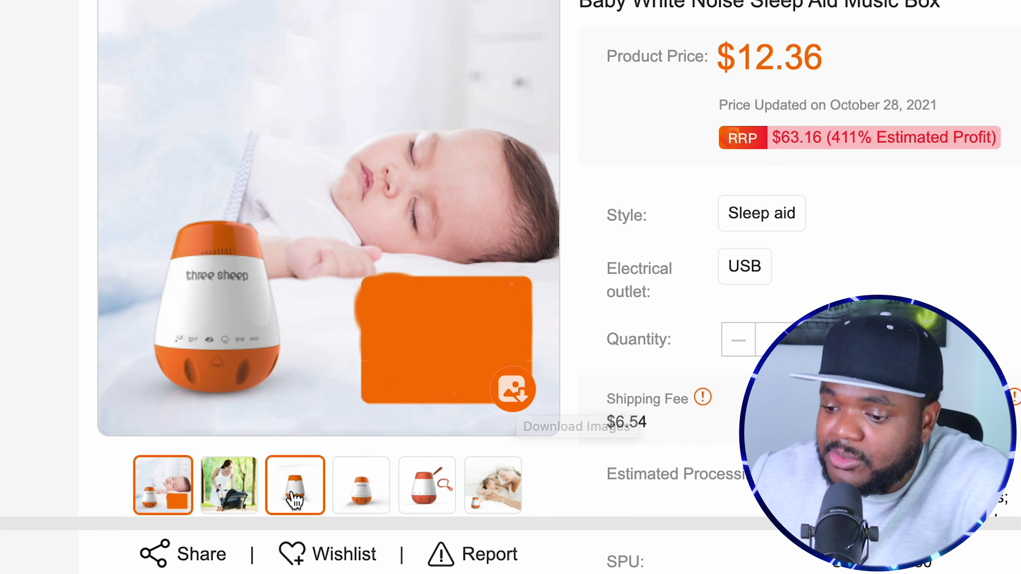
left_click(228, 484)
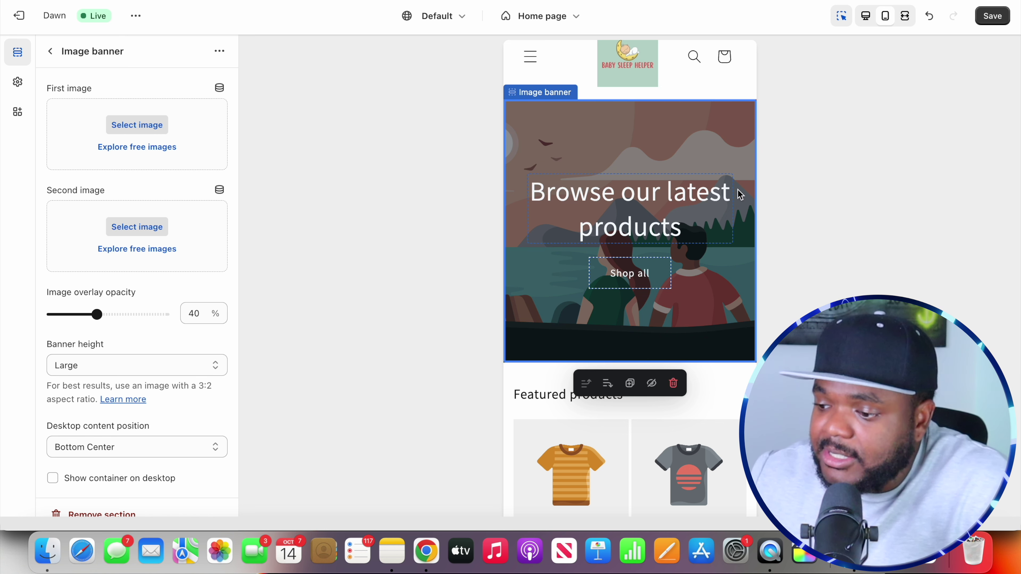
Set the image banner's first image to the library photo of the woman with the stroller.
left_click(134, 128)
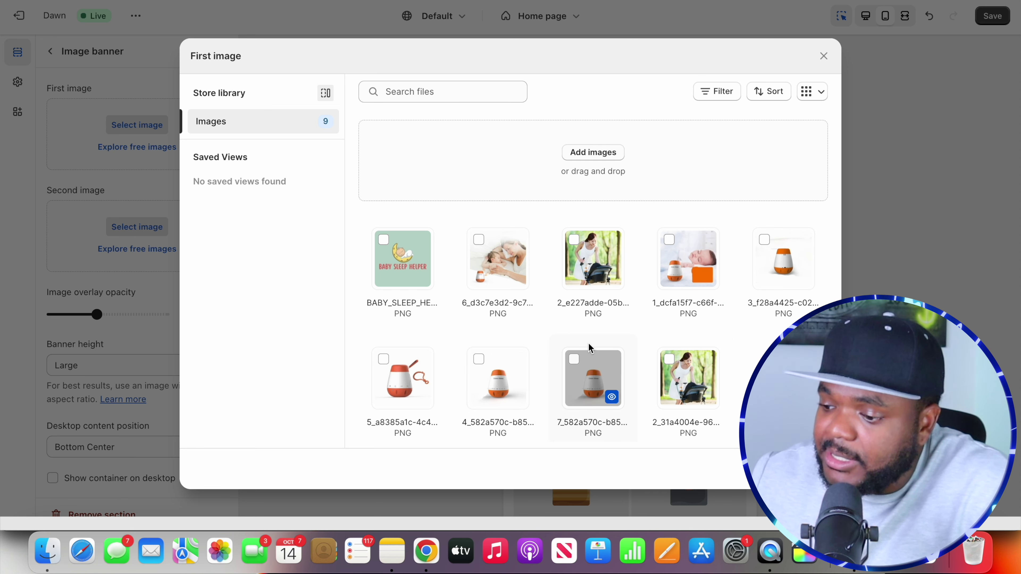
left_click(574, 240)
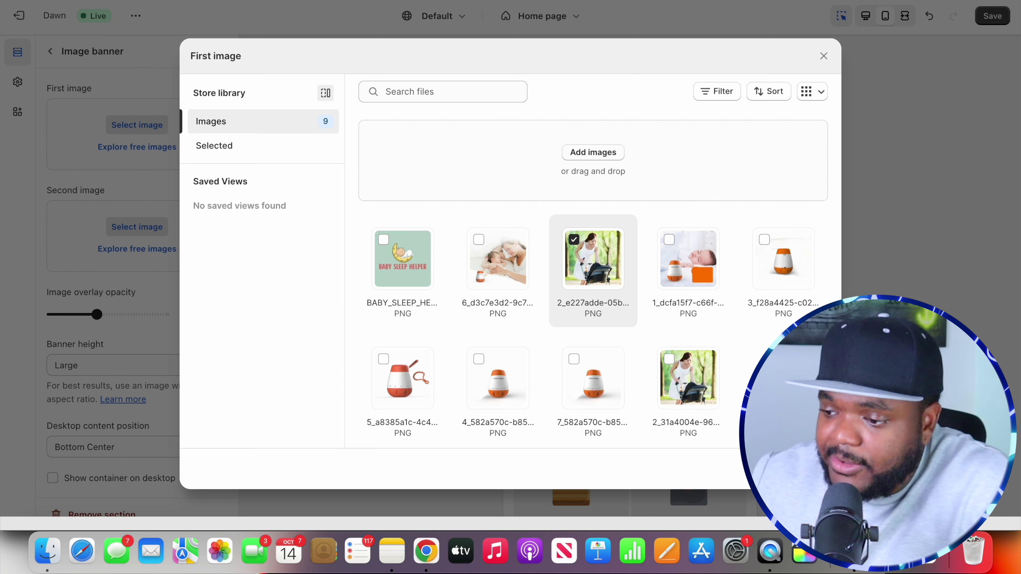
left_click(818, 468)
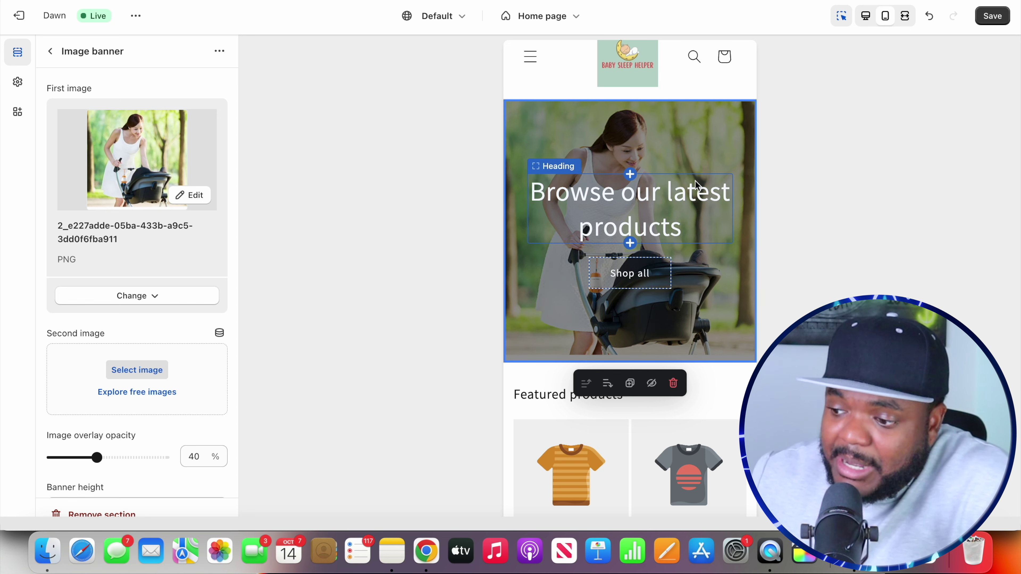
Add an Image with text section to the home page template below the featured products.
scroll(695, 182, "down", 6)
scroll(697, 185, "down", 4)
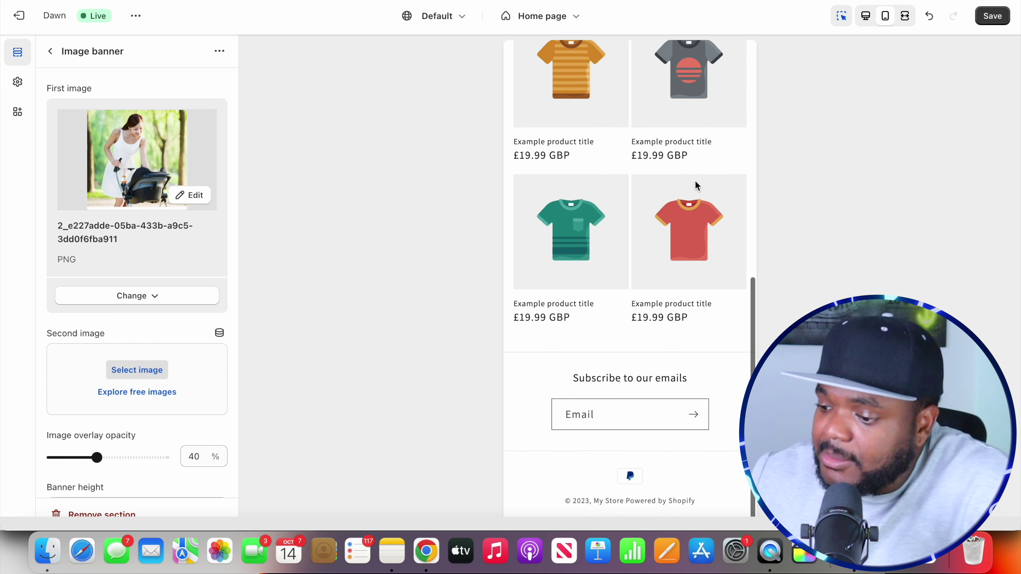
mouse_move(624, 354)
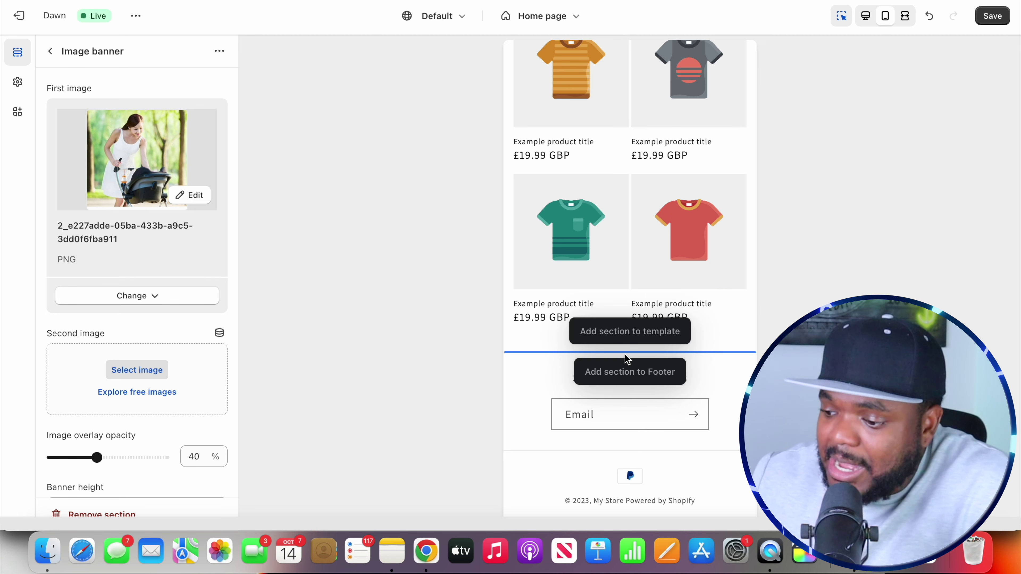
left_click(631, 338)
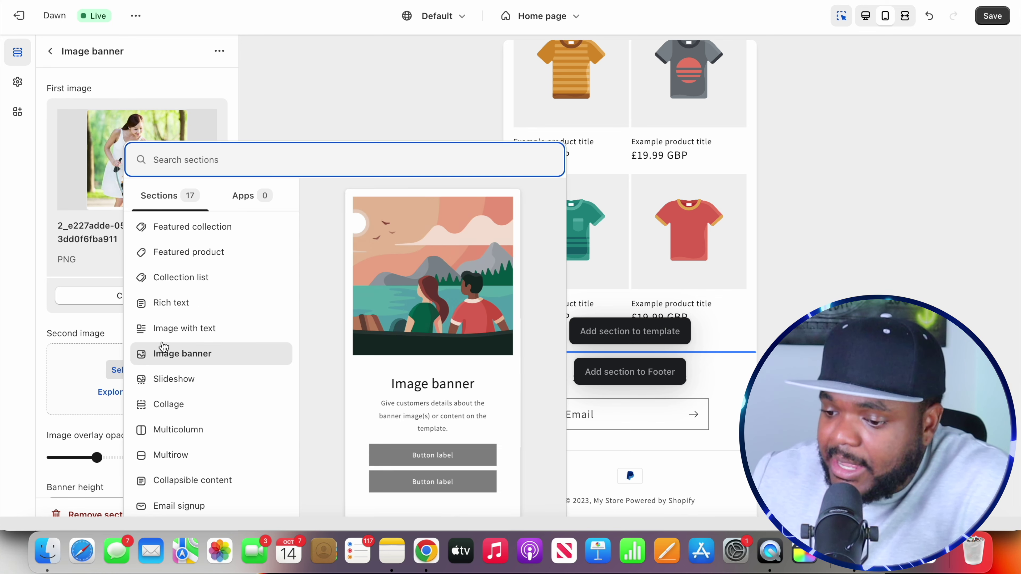
key("Escape")
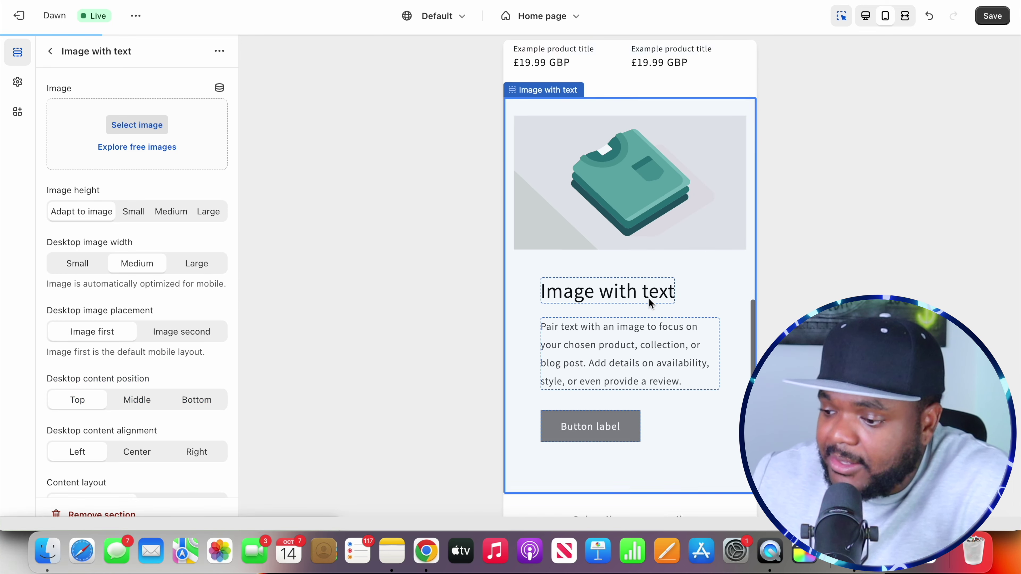
Set the new section's image to the photo of the sleeping baby beside the white noise device.
left_click(154, 128)
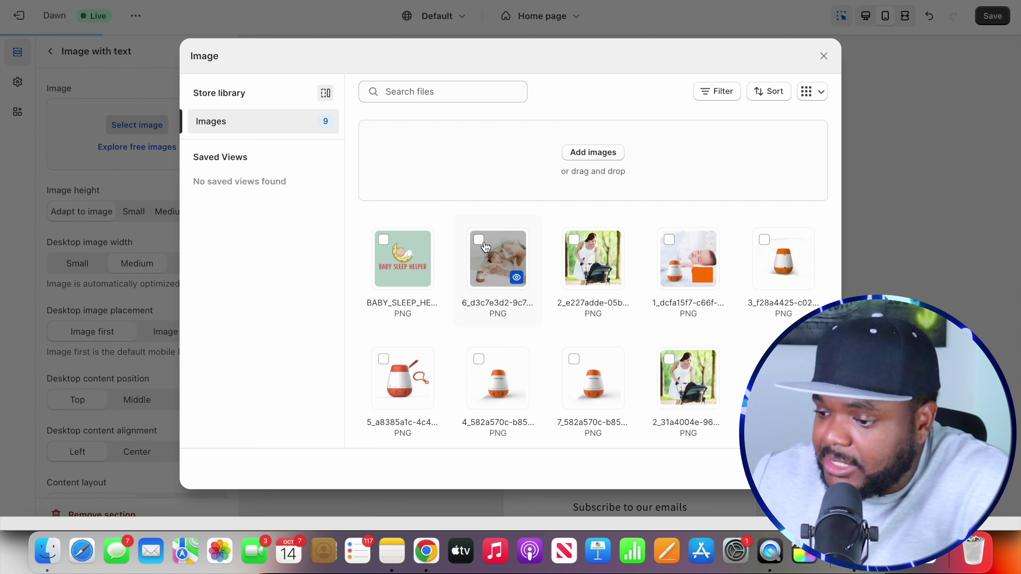
left_click(668, 243)
left_click(816, 468)
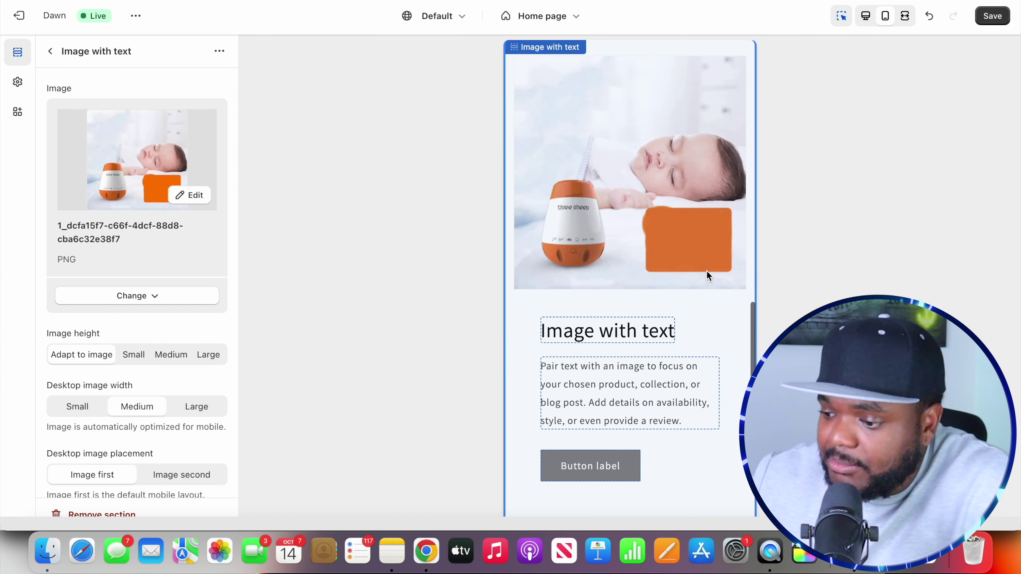
Replace the section's body text with "The number 1 sleeping tool for babies." and remove its heading.
left_click(617, 367)
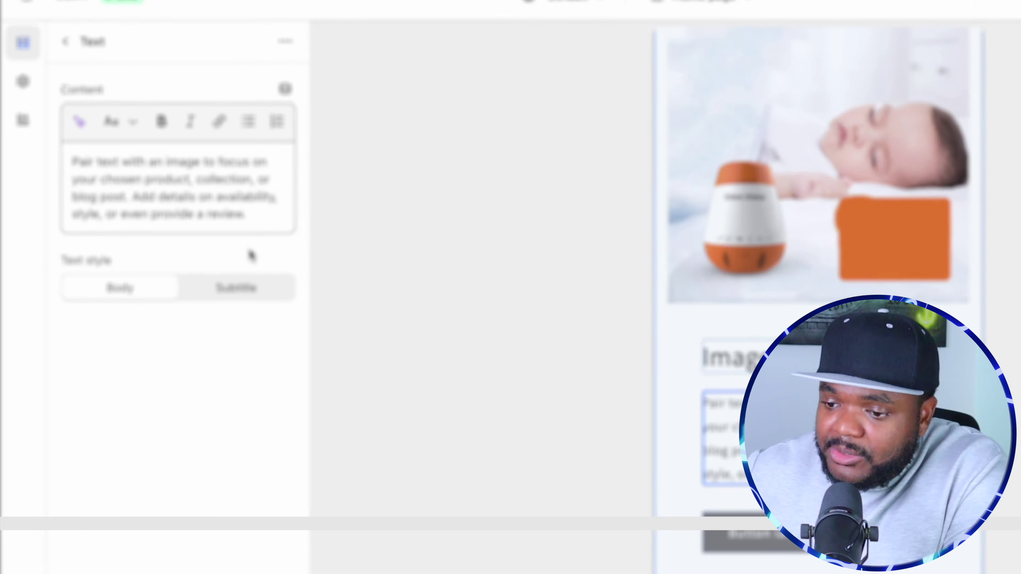
left_click_drag(335, 252, 2, 212)
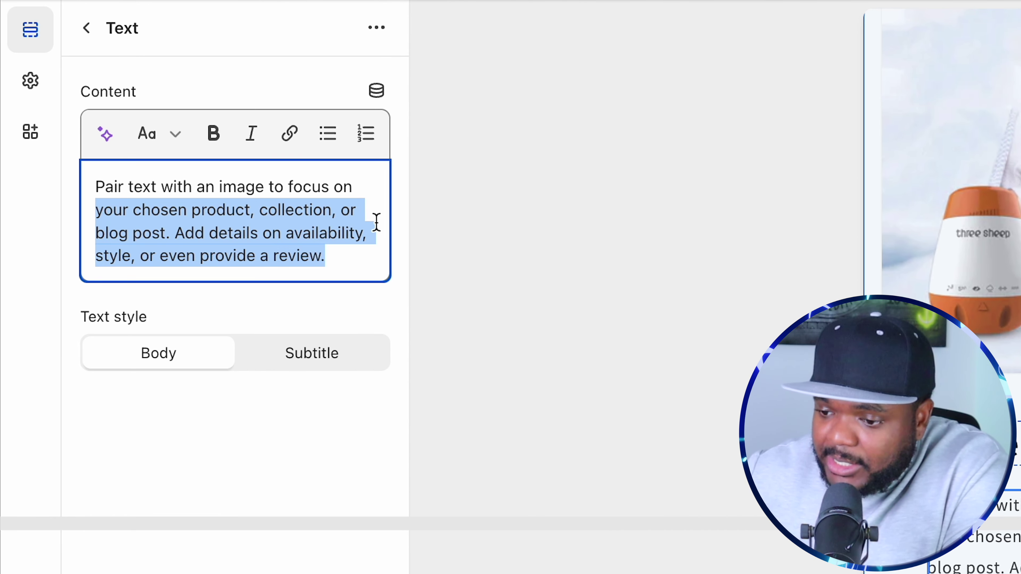
left_click_drag(346, 262, 7, 109)
type("The number 1 sleeping tool for babies.")
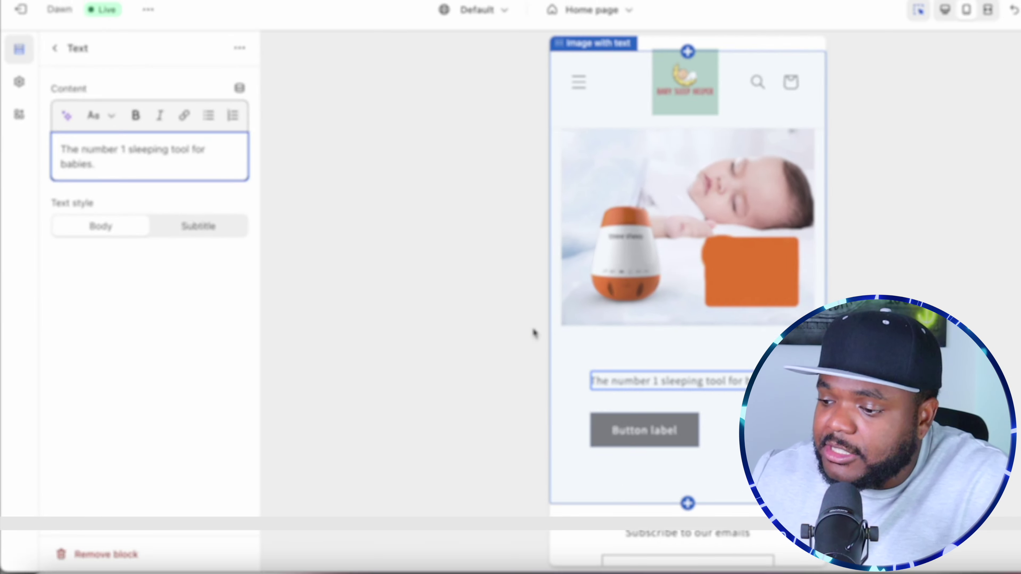
Add a second Image with text section to the template, directly above the footer.
scroll(753, 254, "down", 3)
scroll(701, 235, "up", 7)
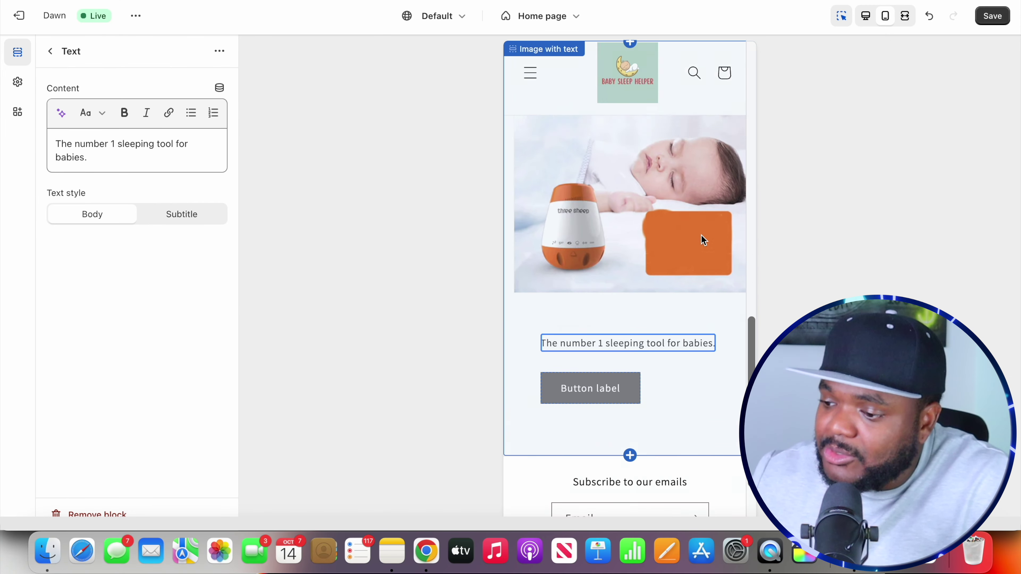
scroll(701, 234, "up", 5)
scroll(701, 235, "down", 10)
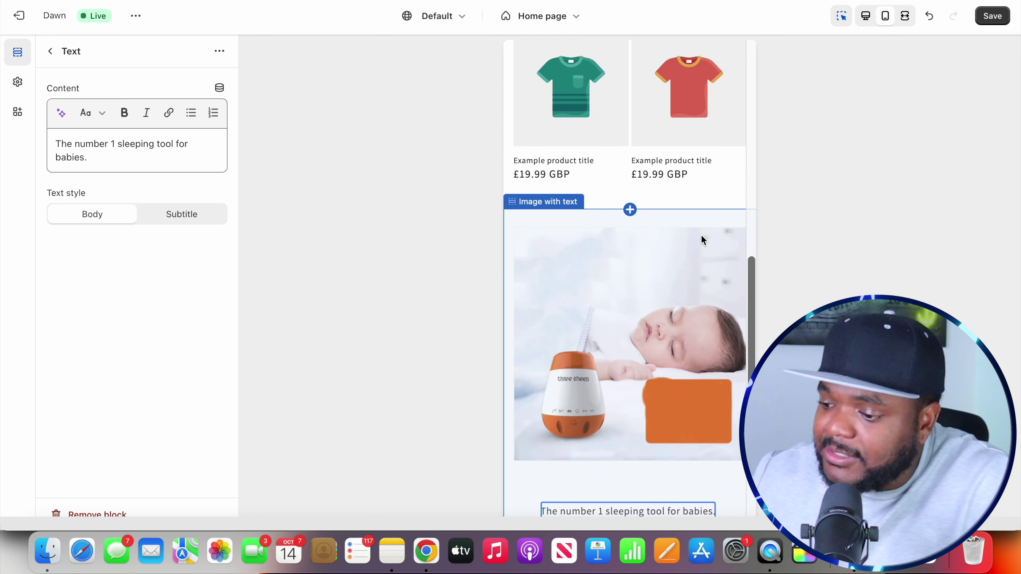
scroll(701, 235, "down", 2)
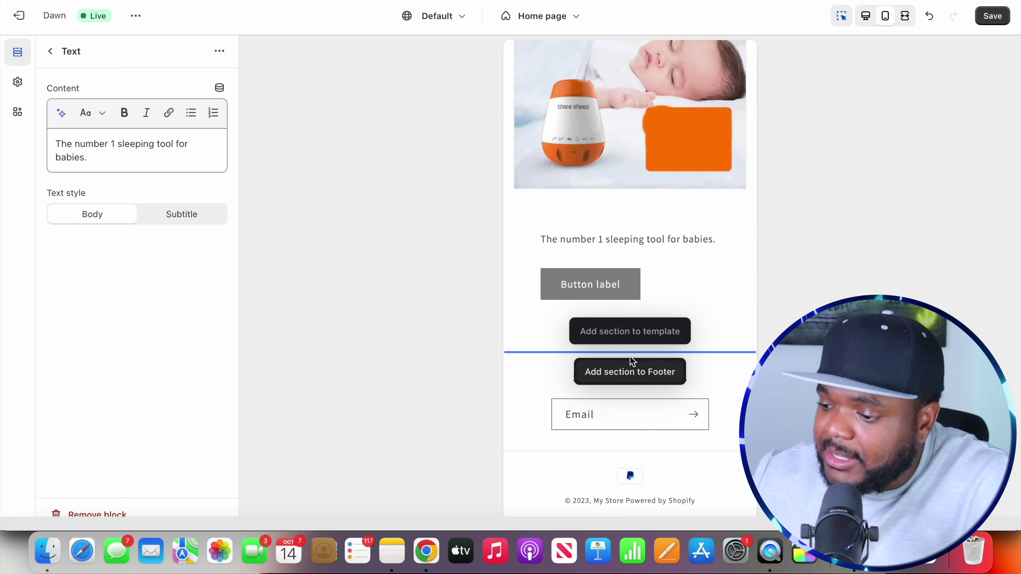
left_click(632, 341)
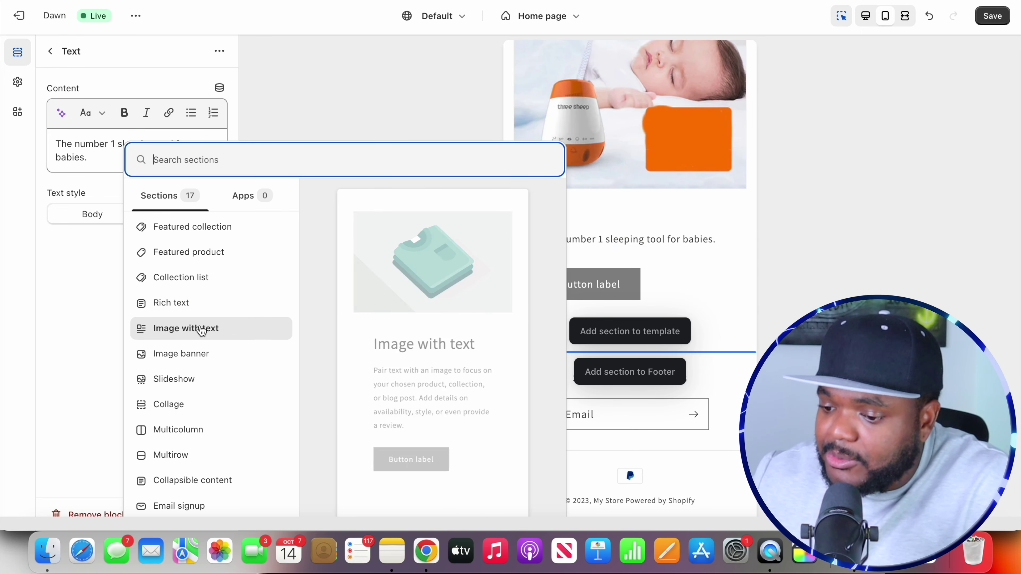
left_click(201, 328)
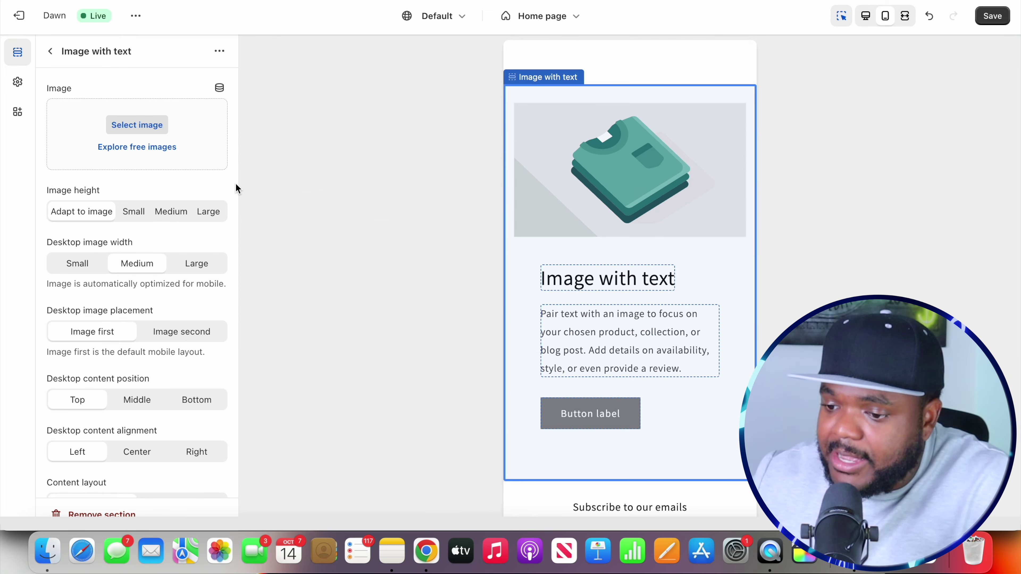
Set the second section's image to the photo of the mother lying beside her sleeping baby.
left_click(148, 127)
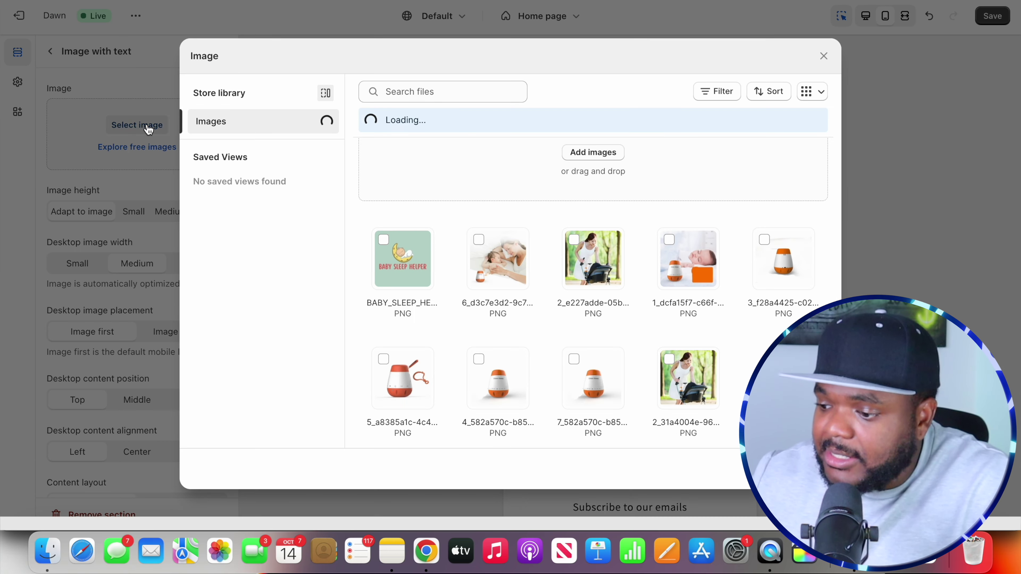
left_click(511, 245)
double_click(511, 245)
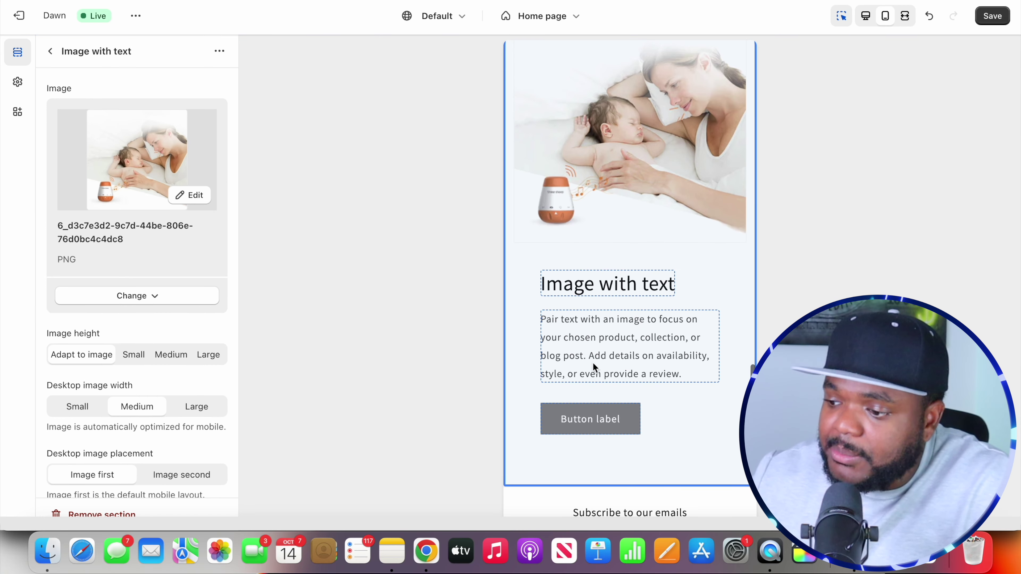
Switch the home page preview to desktop view and open the footer's settings.
scroll(631, 346, "up", 15)
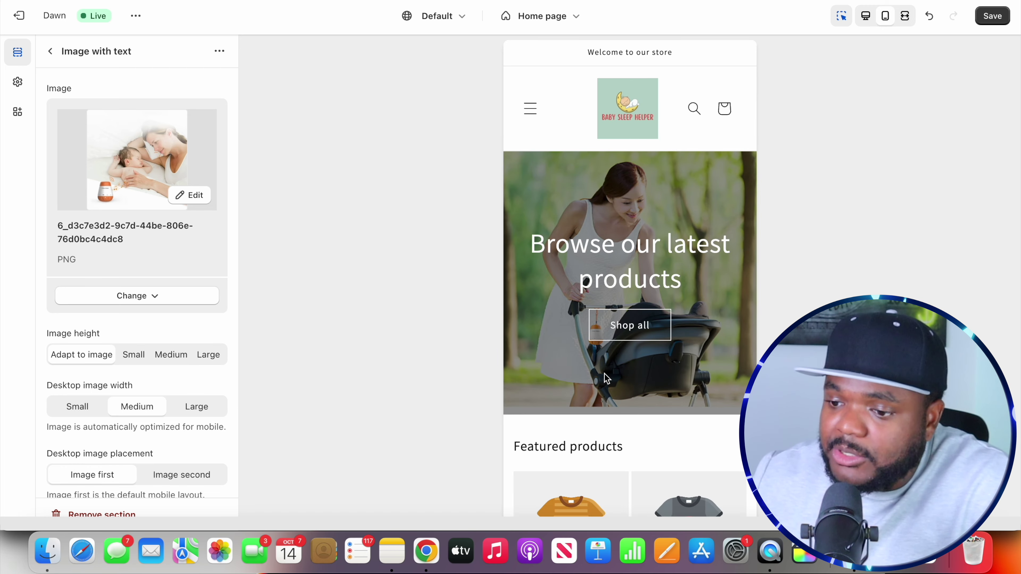
left_click(866, 16)
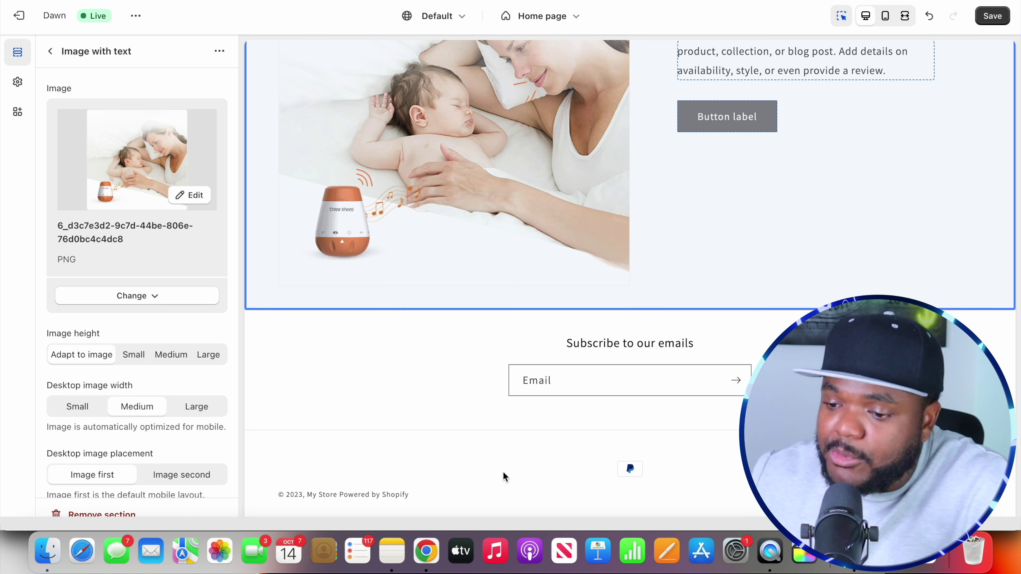
left_click(457, 466)
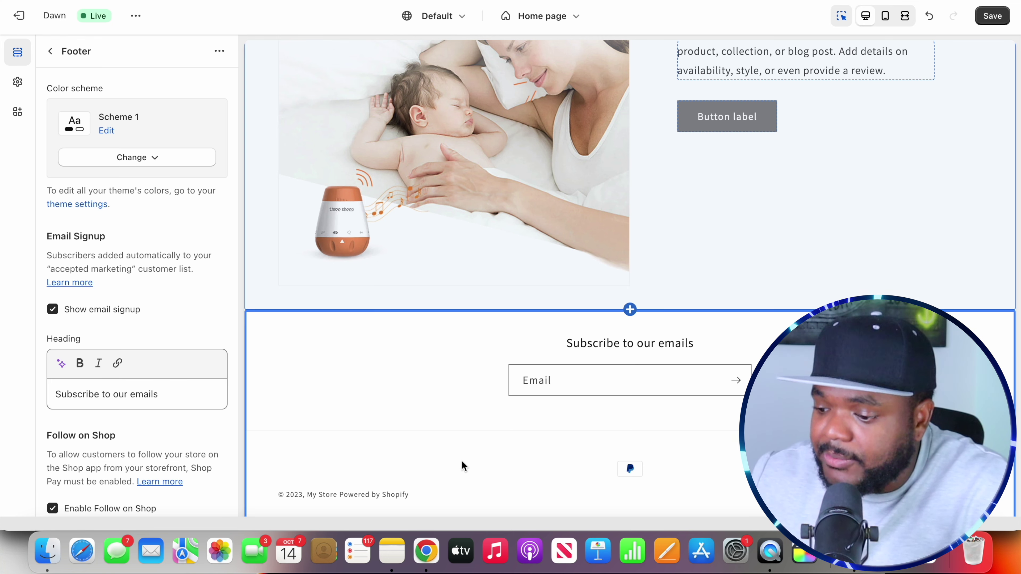
Open the store's policy settings from the footer's policy links section and look over the return and privacy policy fields.
scroll(129, 221, "down", 15)
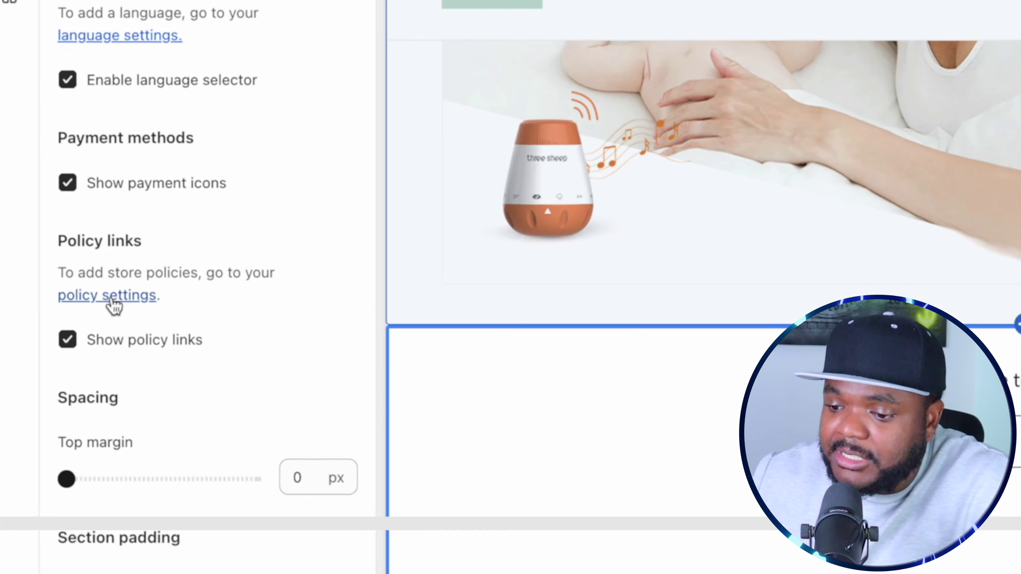
left_click(74, 292)
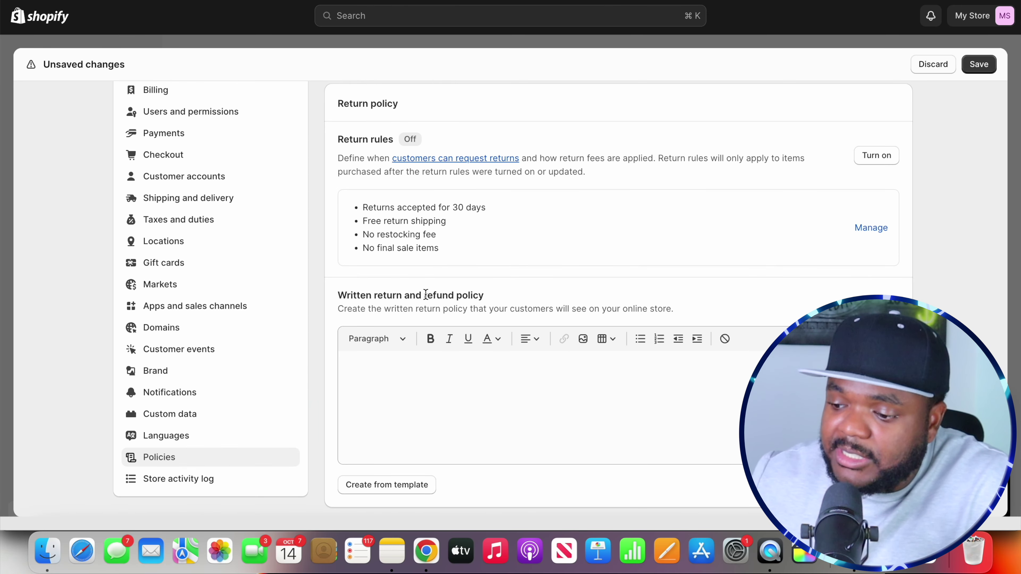
left_click_drag(425, 295, 483, 295)
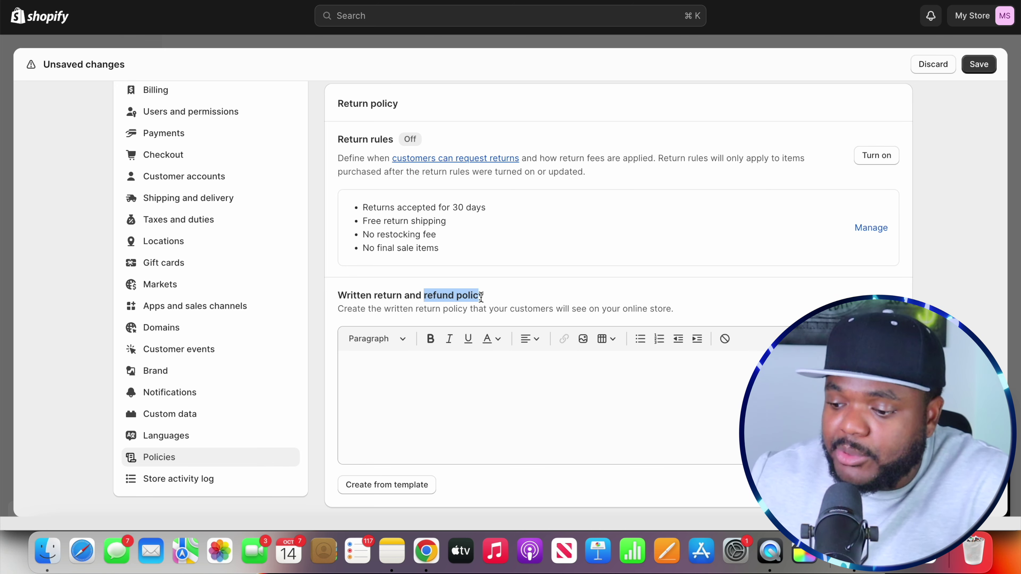
scroll(481, 297, "down", 5)
scroll(405, 353, "down", 4)
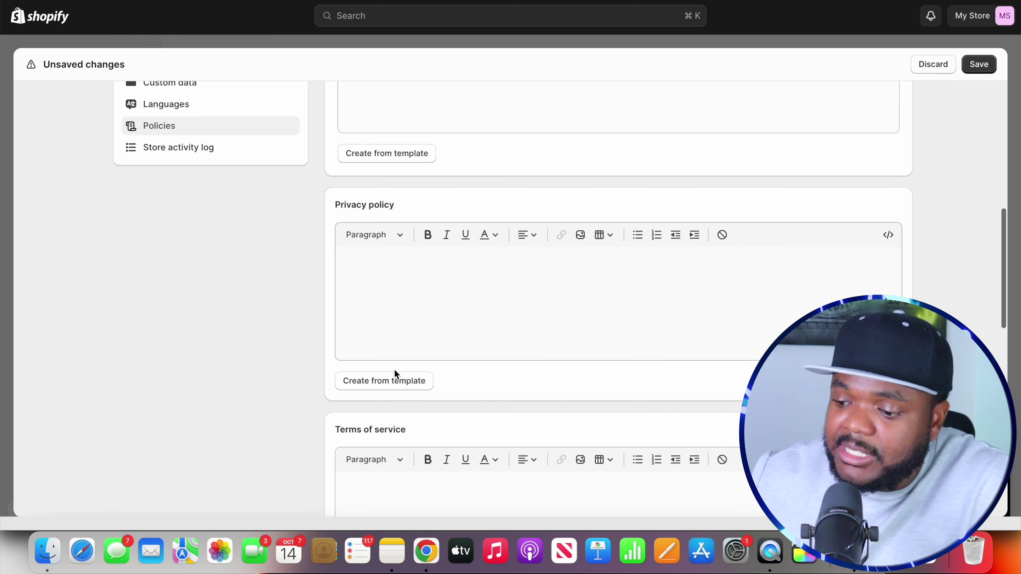
scroll(404, 442, "up", 7)
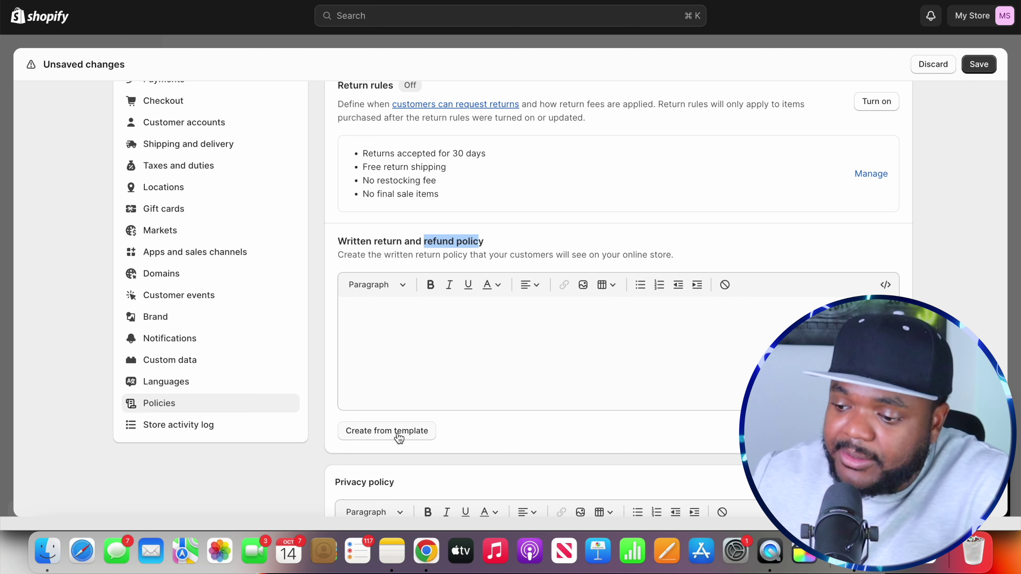
Fill in the written return and refund policy and the privacy policy from their templates.
left_click(387, 431)
scroll(529, 412, "down", 2)
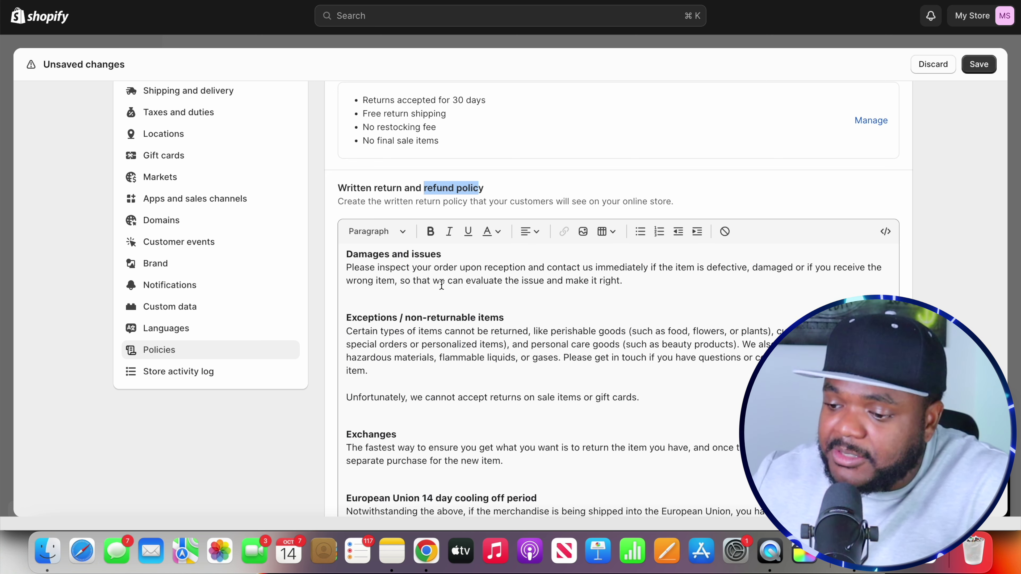
scroll(323, 226, "down", 12)
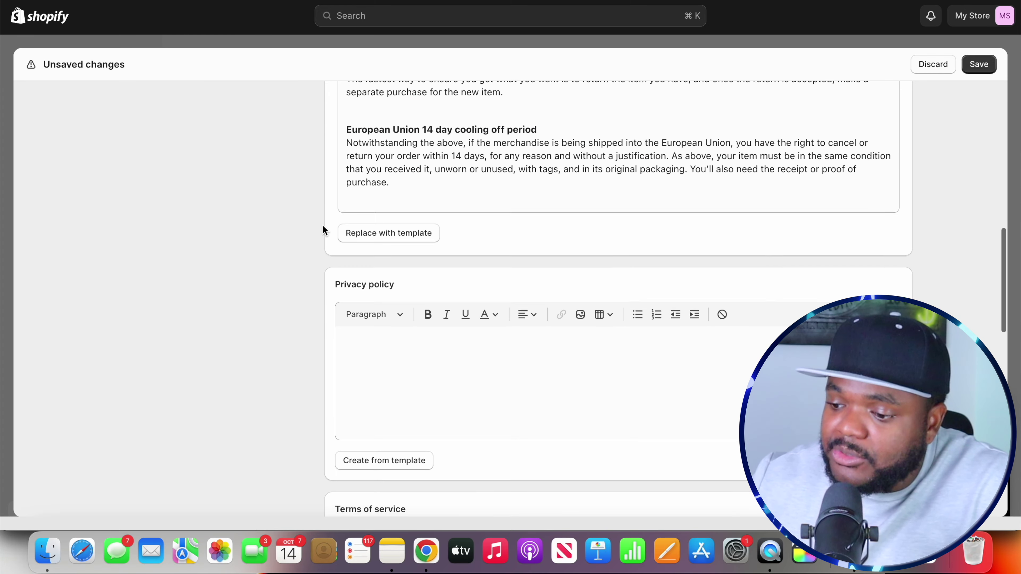
scroll(325, 231, "down", 1)
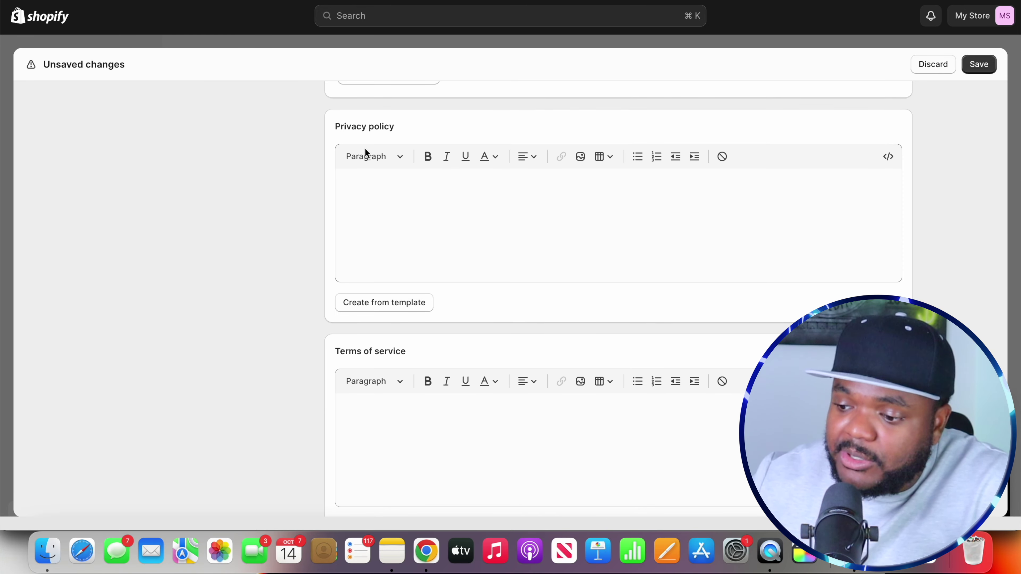
left_click(366, 308)
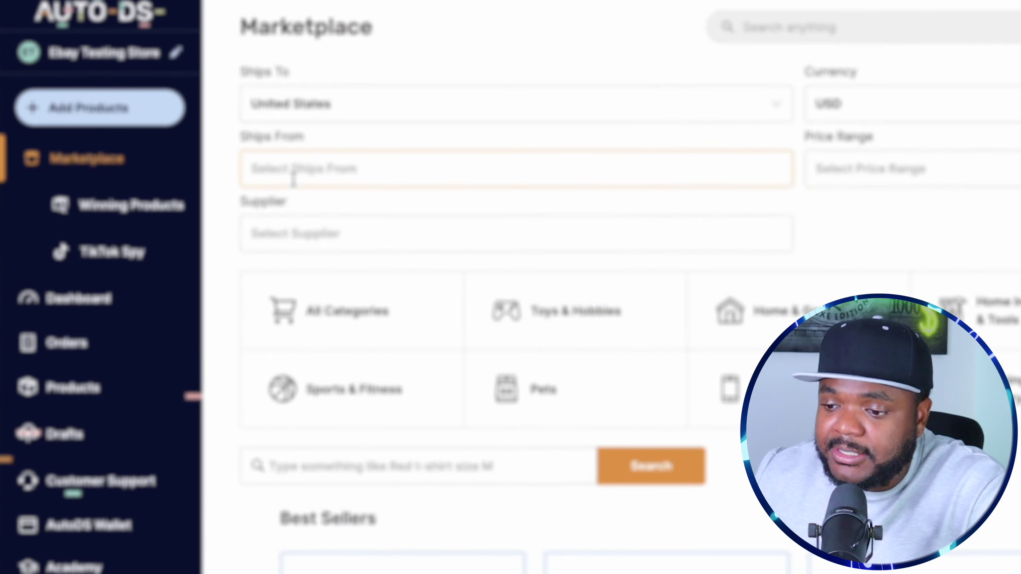
Switch to AutoDS and start connecting a new store with Shopify as its store type.
left_click(218, 64)
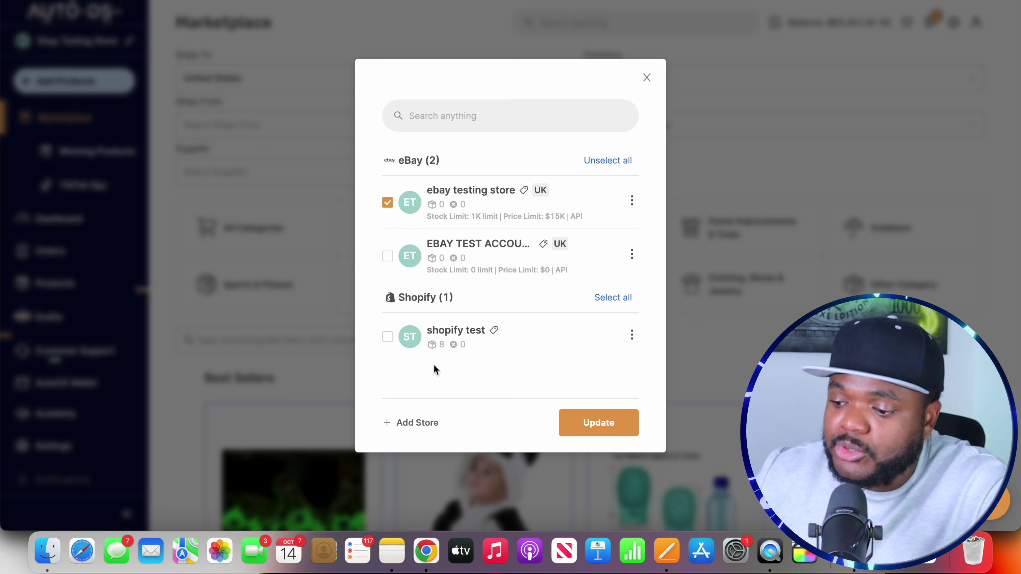
left_click(417, 423)
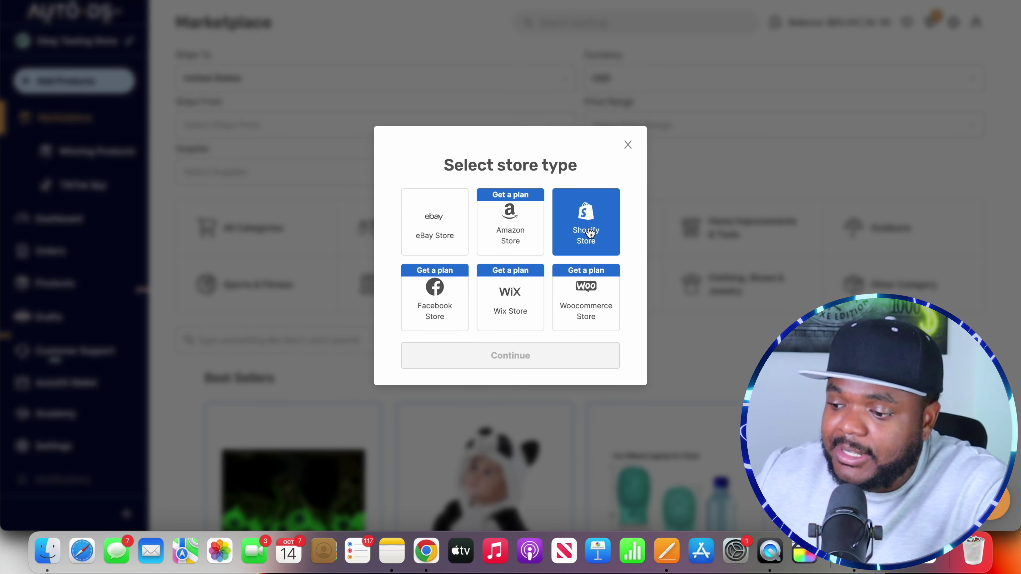
left_click(603, 209)
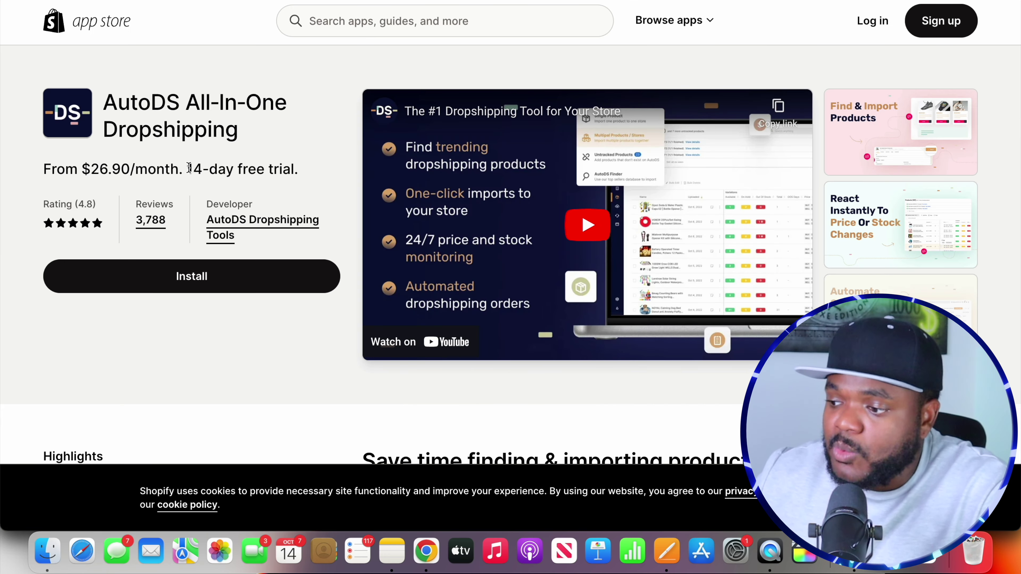
Install the AutoDS All-In-One Dropshipping app on the Shopify store My Store.
left_click_drag(189, 167, 293, 168)
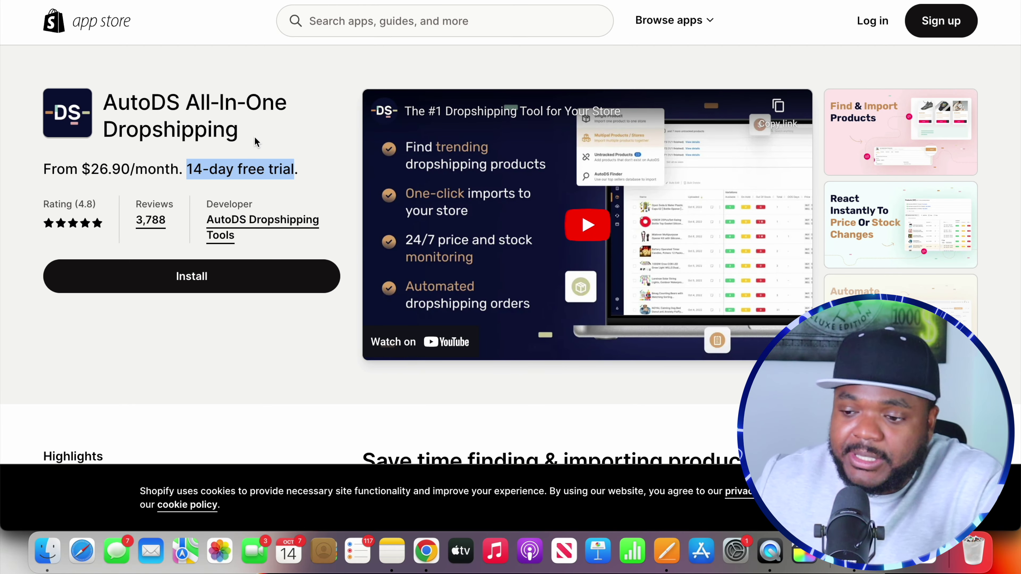
left_click(180, 368)
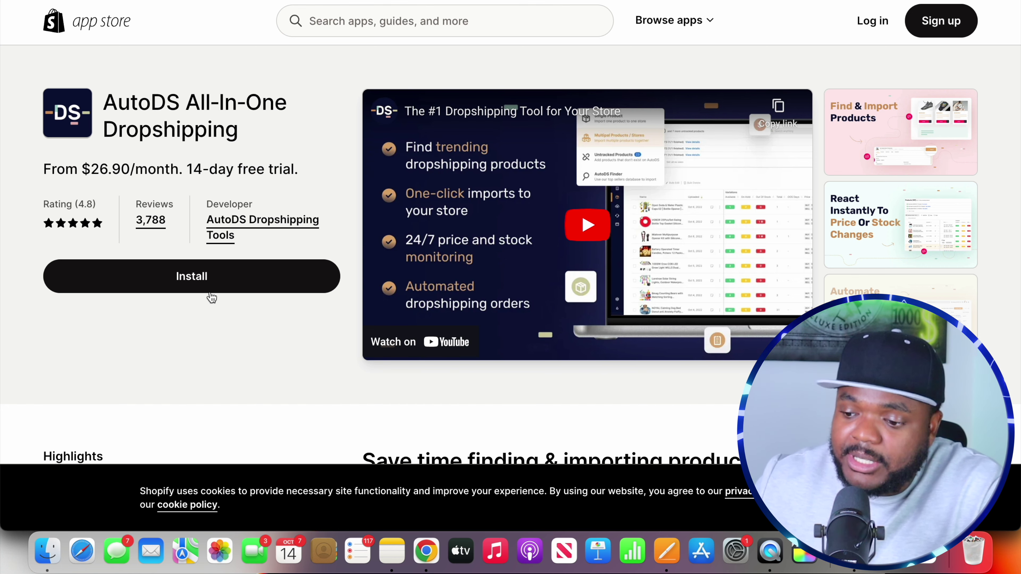
left_click(219, 282)
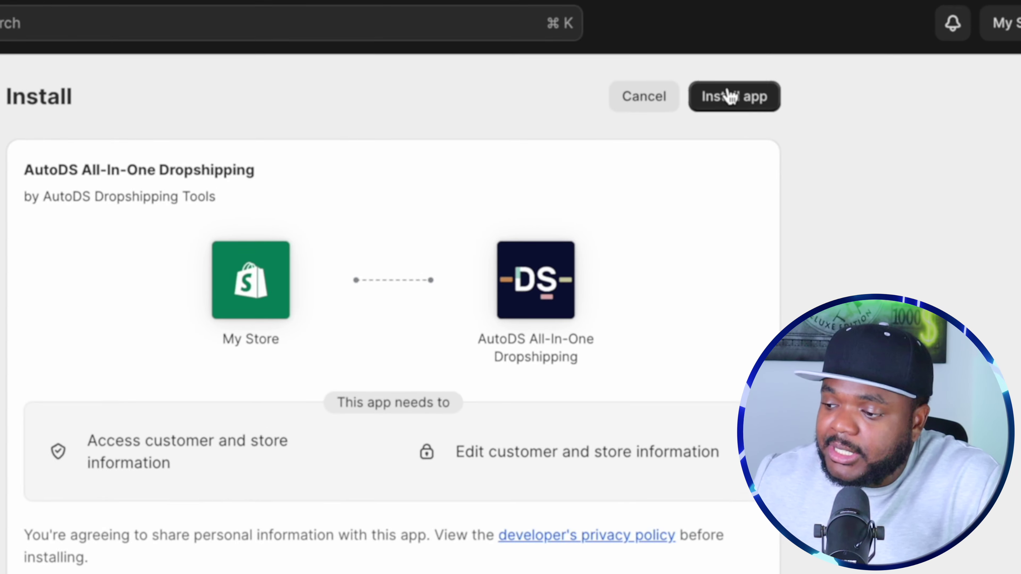
left_click(734, 101)
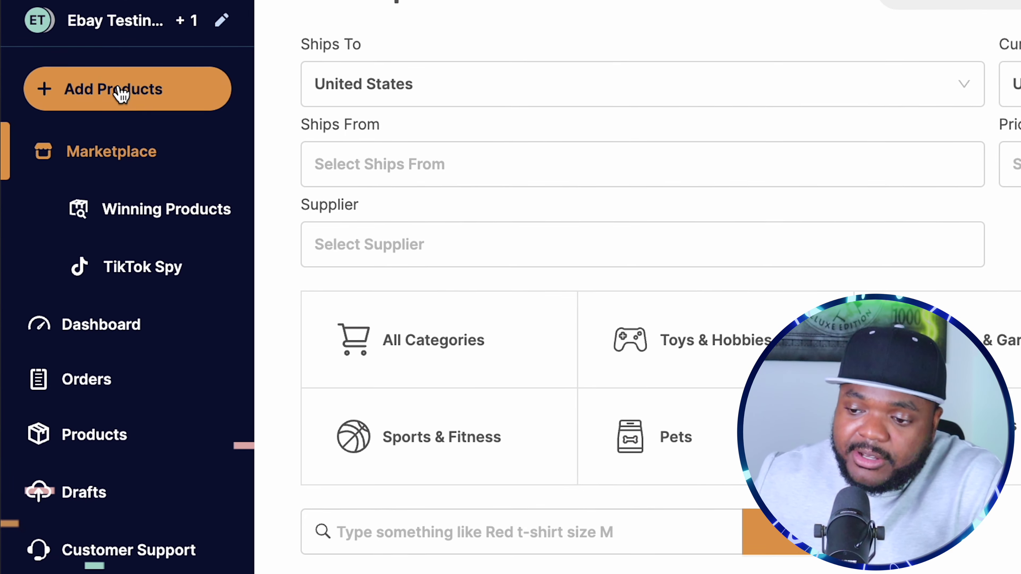
Start a single-product import in AutoDS with the Shopify store 30b837 as the destination.
left_click(70, 83)
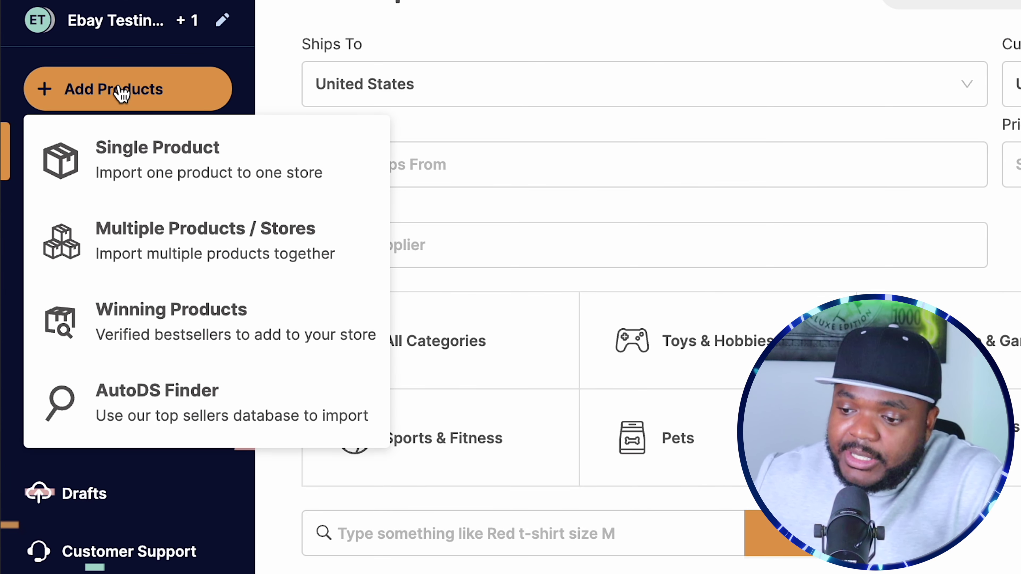
left_click(175, 154)
left_click(604, 522)
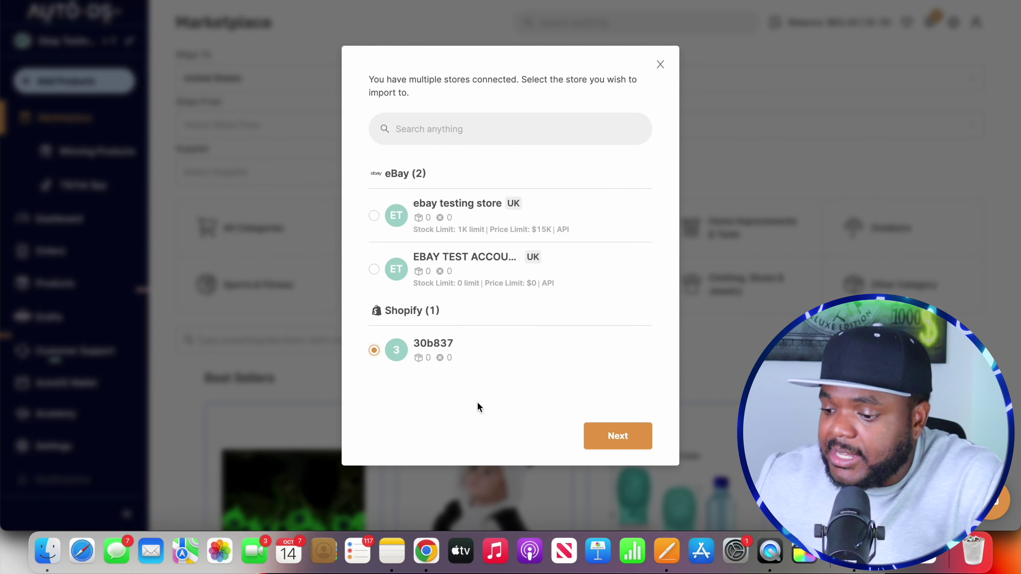
left_click(616, 438)
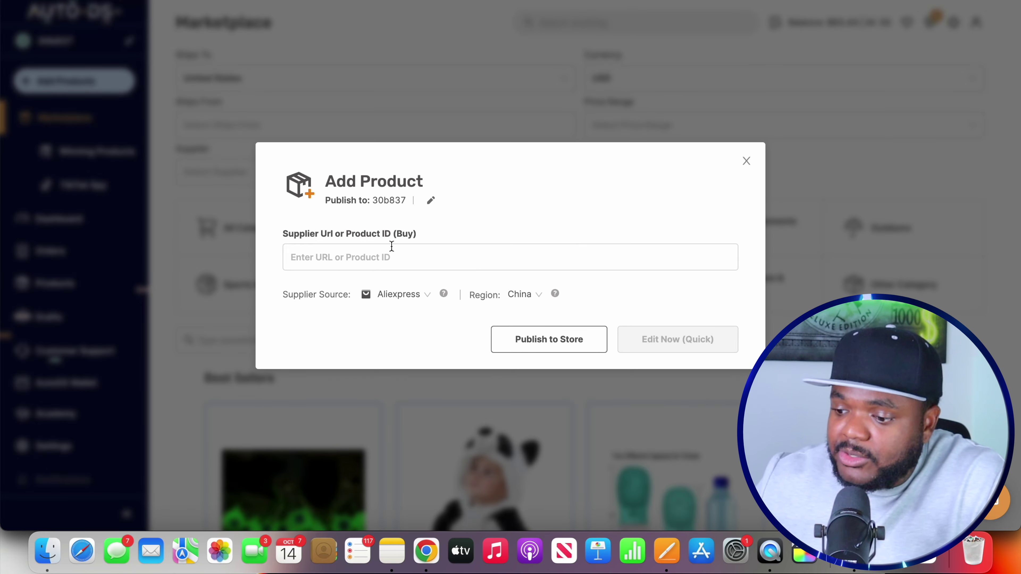
Enter cjdropshipping.com/product/baby-white-noise-sleep-aid-music-box-p-1453650340841918464.html as the supplier URL and open the product for quick editing.
left_click(379, 253)
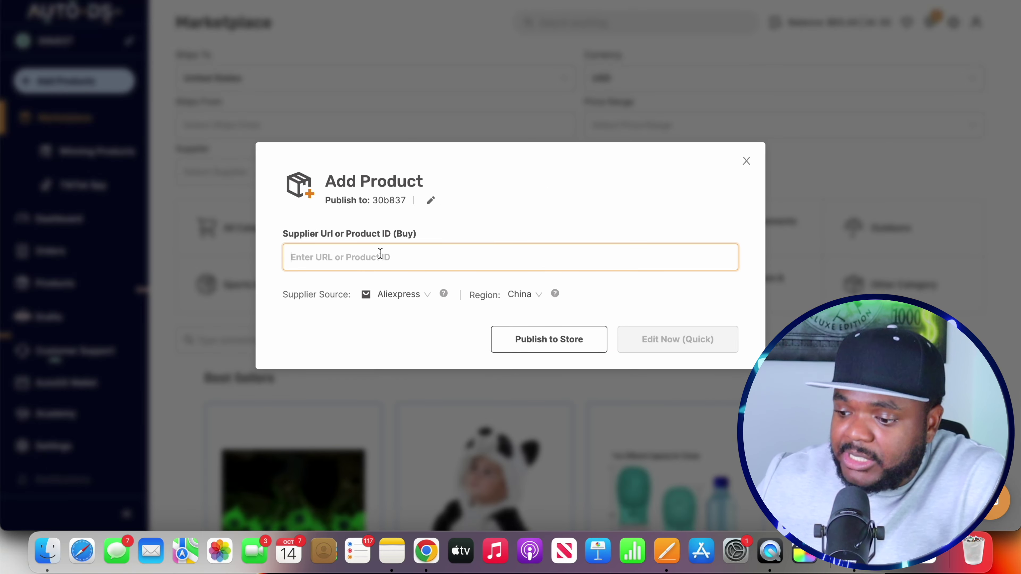
type("cjdropshipping.com/product/baby-white-noise-sleep-aid-music-box-p-1453650340841918464.html")
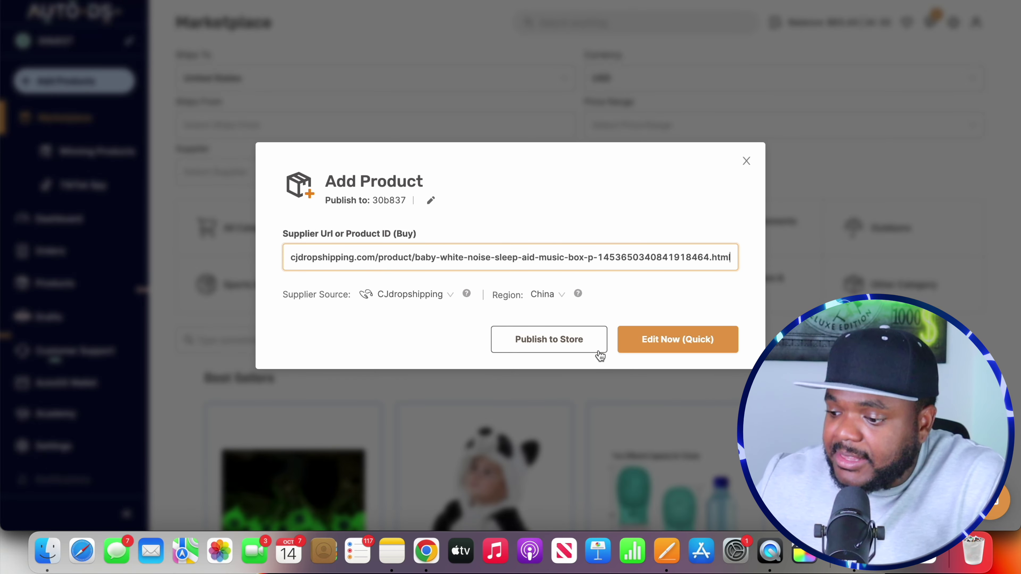
left_click(656, 350)
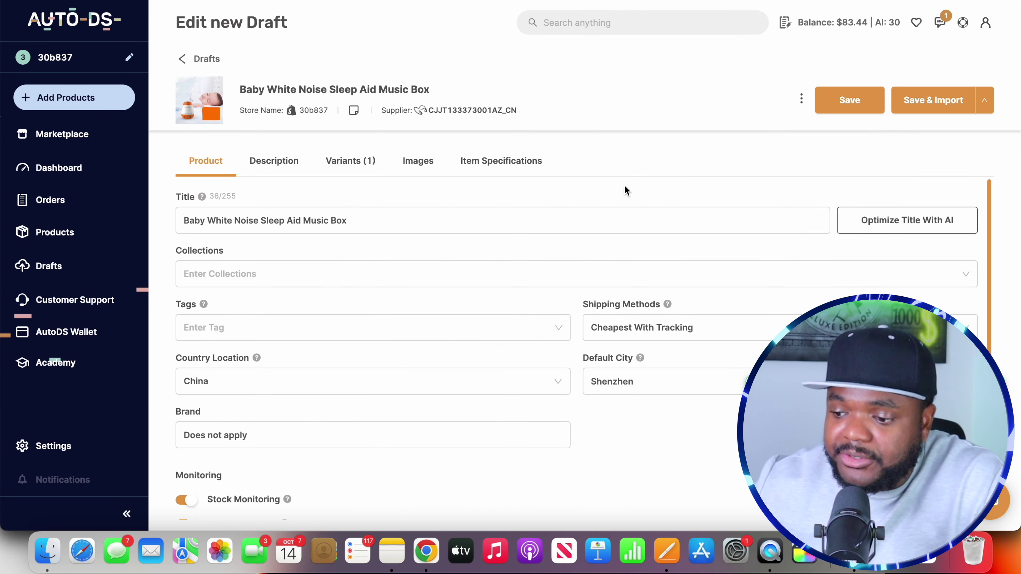
Review the music box draft's title and its full product description, including the embedded images.
left_click(363, 200)
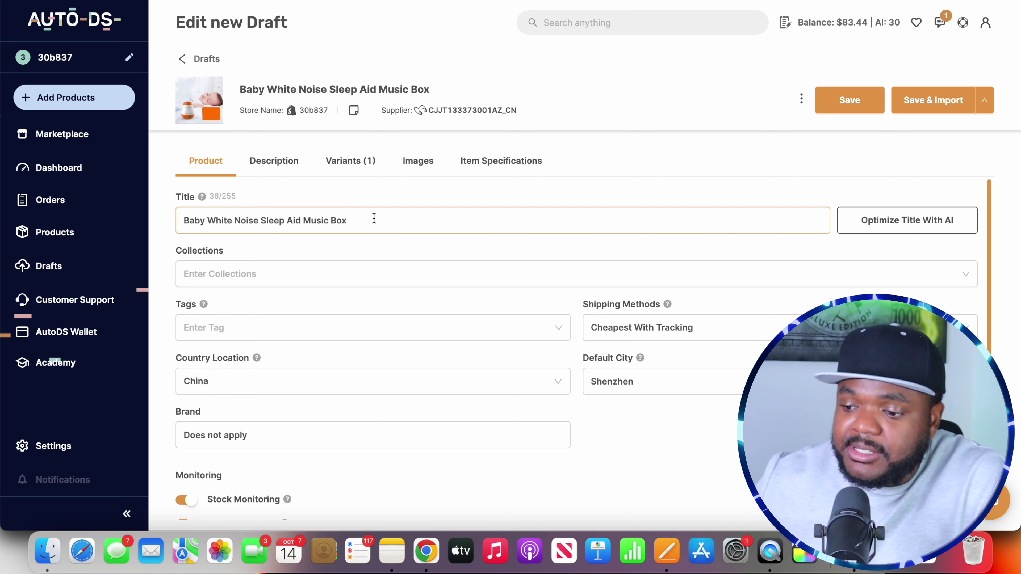
left_click(286, 163)
scroll(322, 320, "down", 10)
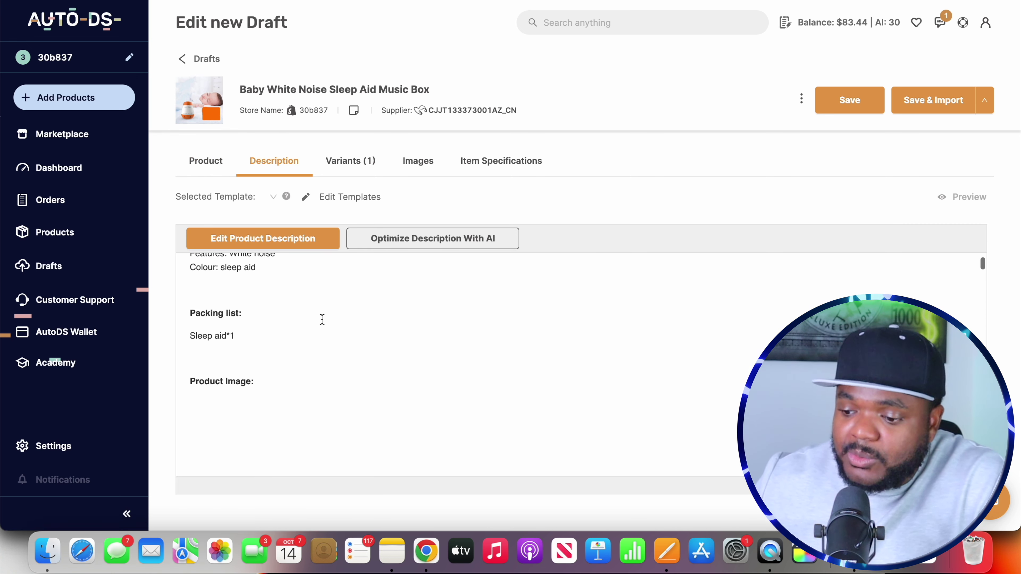
scroll(321, 319, "down", 10)
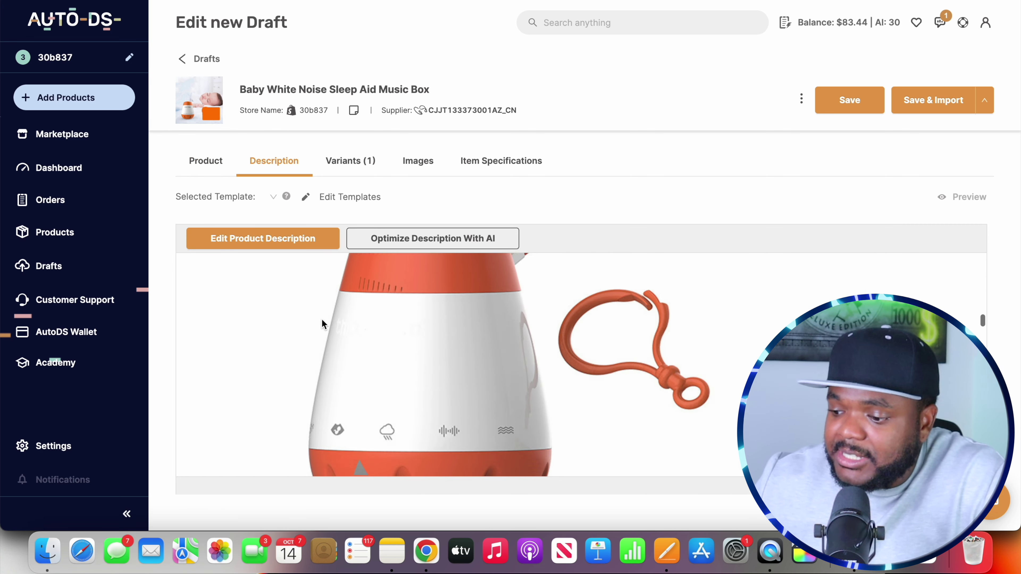
scroll(321, 319, "up", 20)
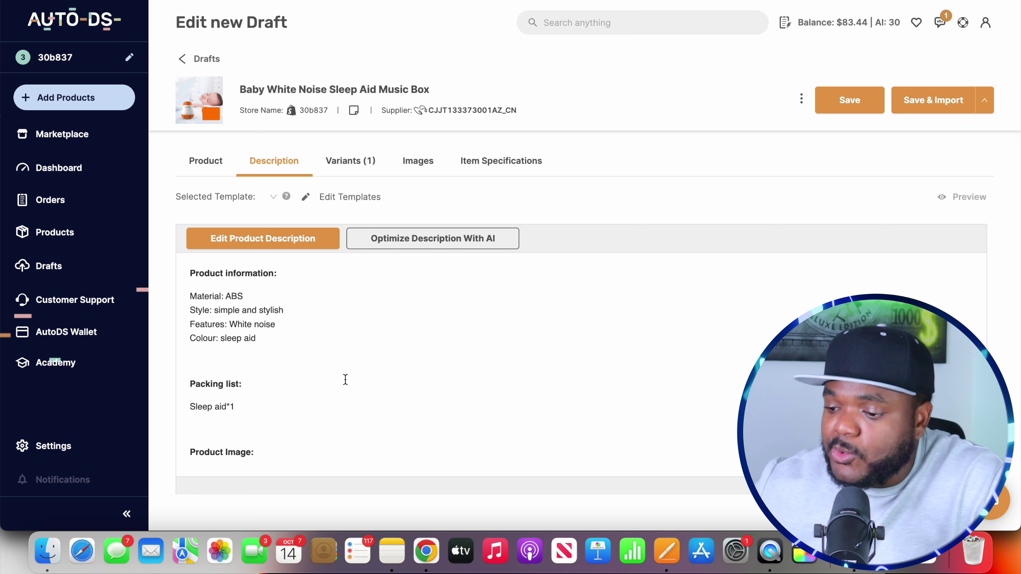
Check the draft's variants and product images, and save the music box draft.
left_click(354, 163)
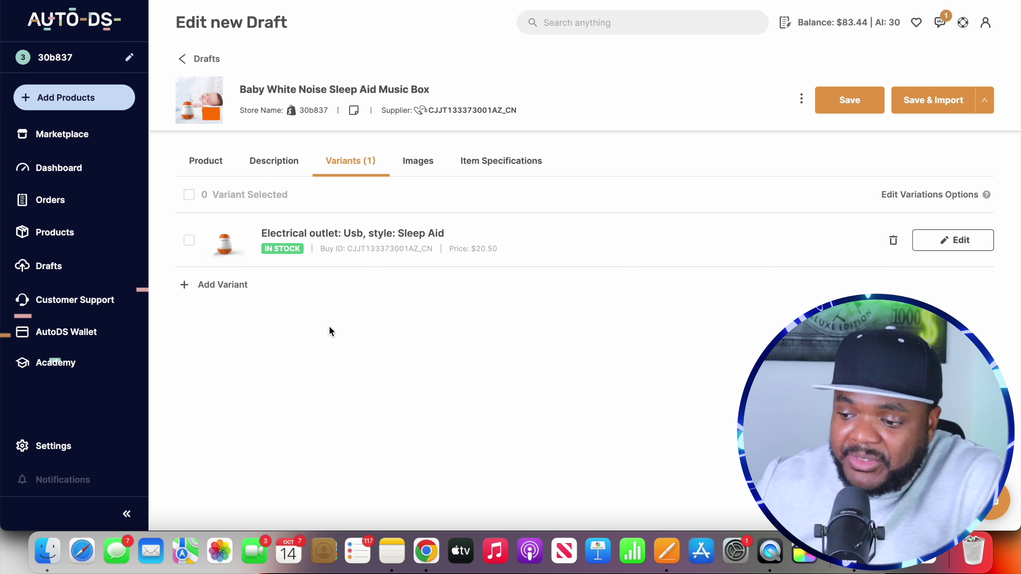
left_click(415, 159)
scroll(418, 433, "down", 3)
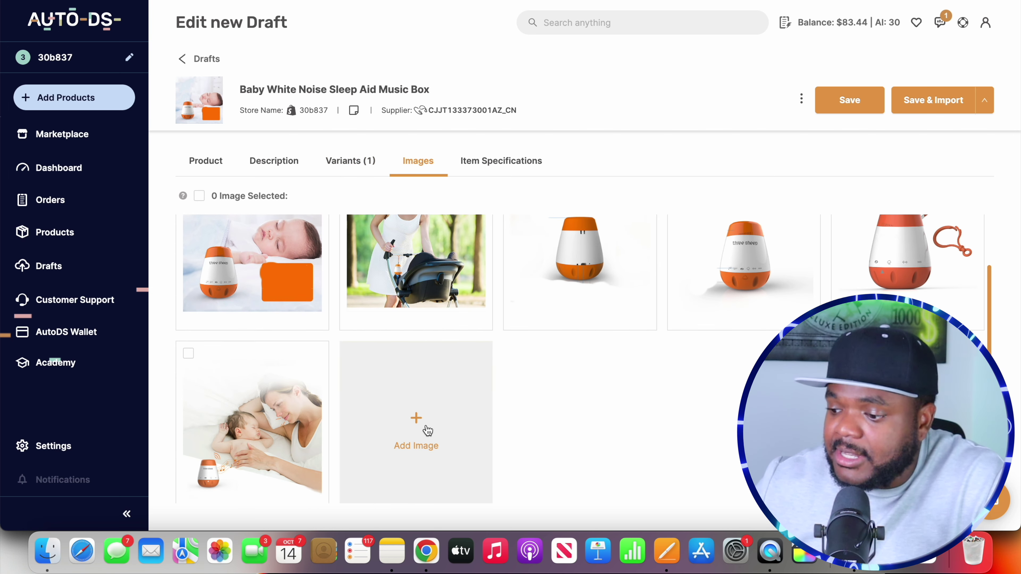
scroll(428, 430, "up", 3)
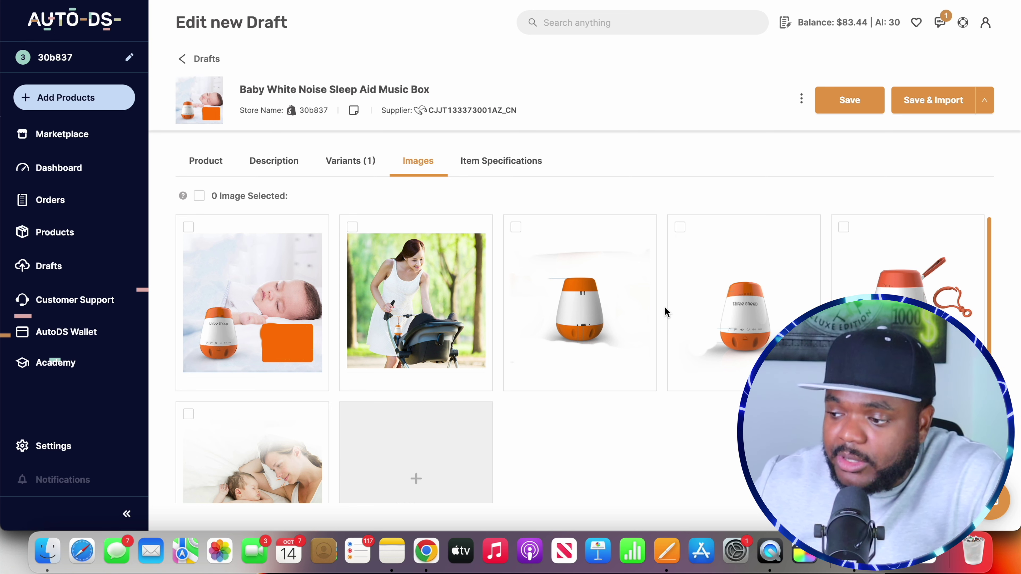
left_click(849, 100)
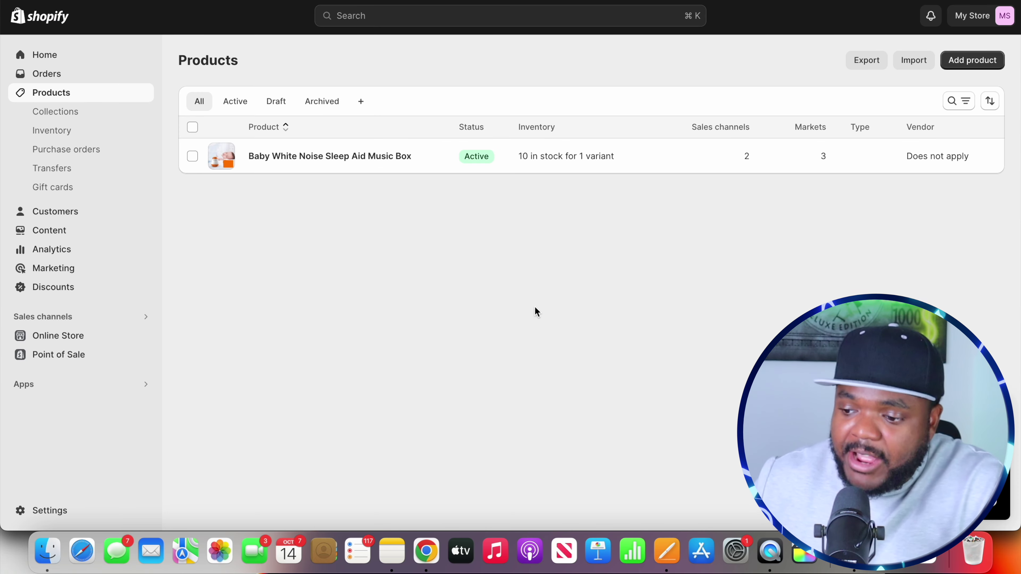
Open the Baby White Noise Sleep Aid Music Box product in the Shopify admin, review its details, and preview its store page.
left_click(323, 158)
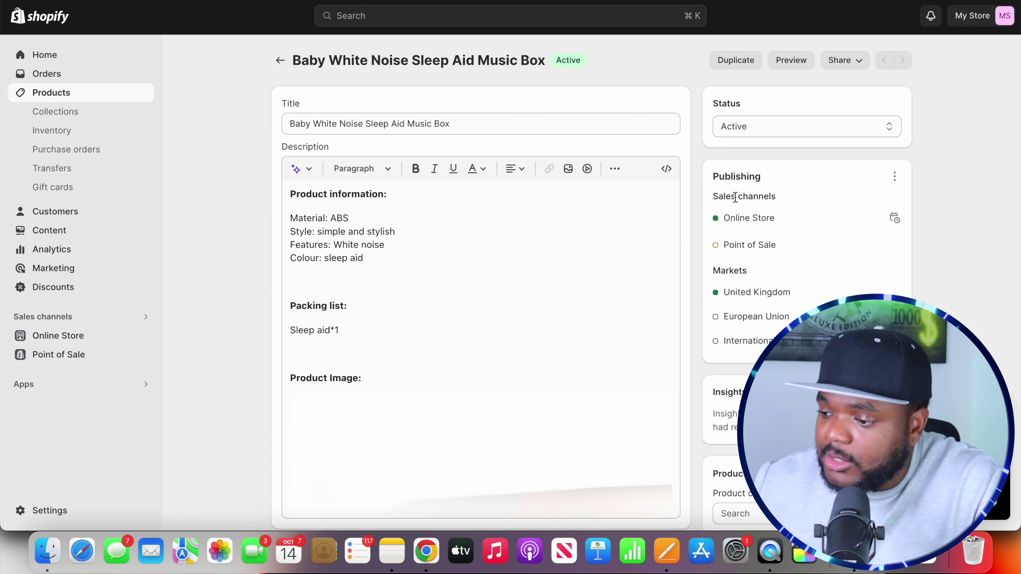
scroll(735, 197, "down", 10)
scroll(734, 196, "up", 10)
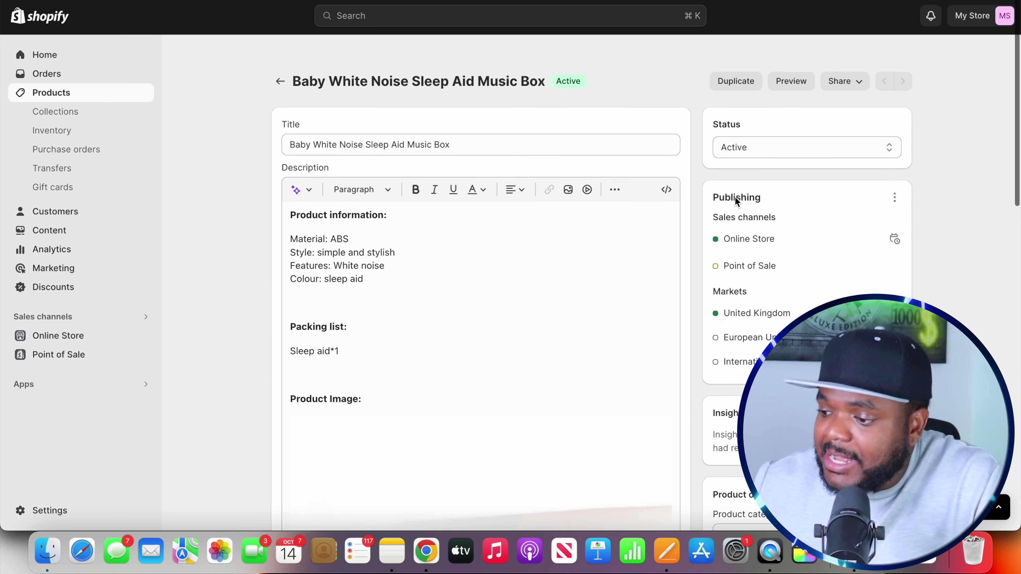
scroll(480, 367, "down", 5)
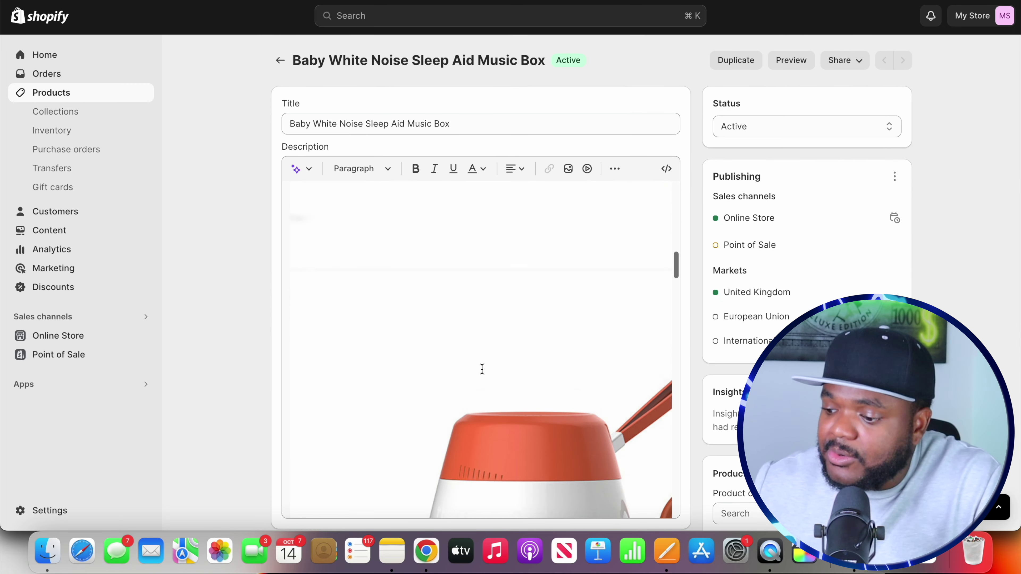
scroll(482, 369, "down", 2)
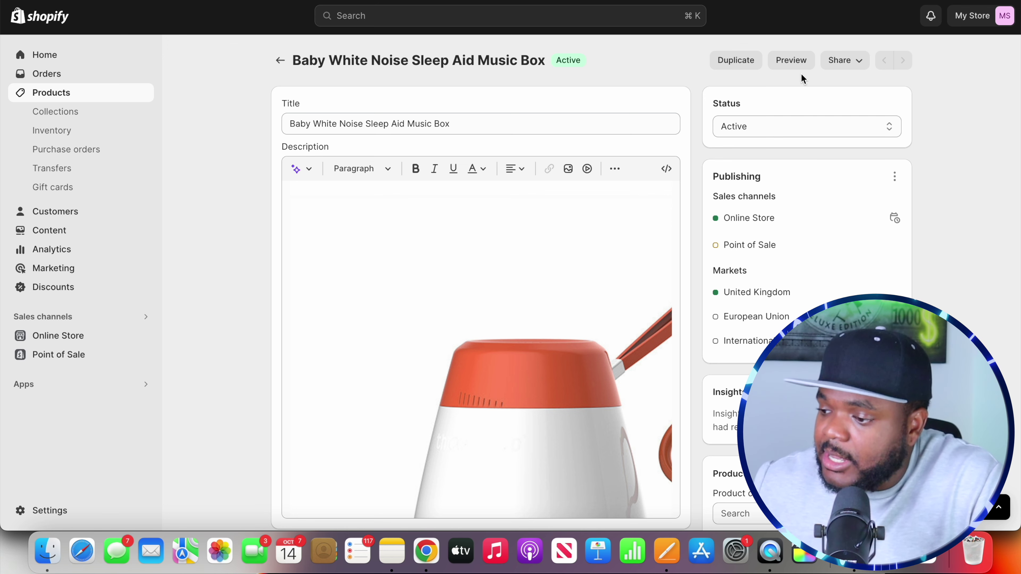
left_click(791, 60)
scroll(703, 228, "down", 3)
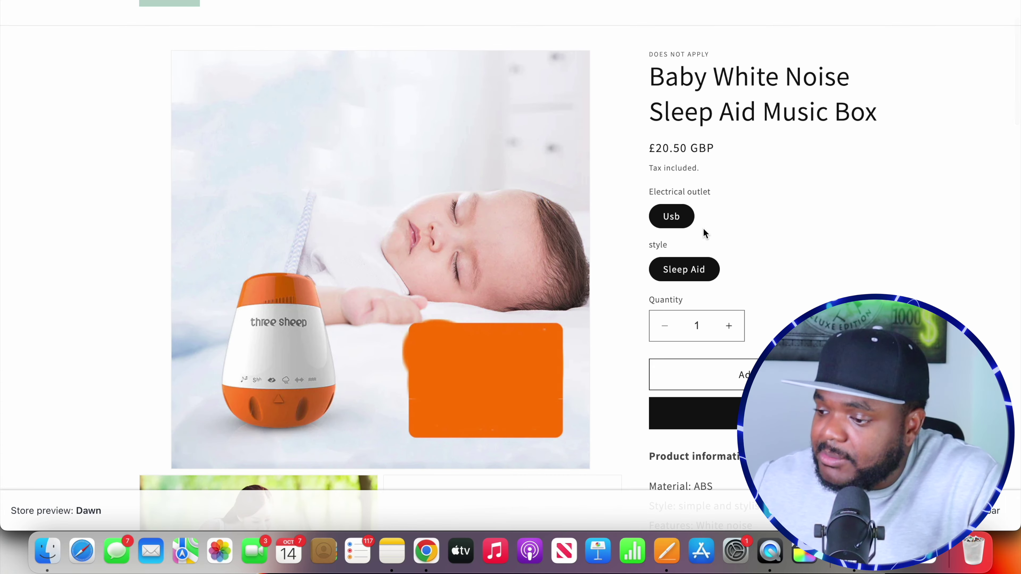
Examine the music box's store page, including its price, variant options, description, packing list and product images.
scroll(702, 227, "down", 12)
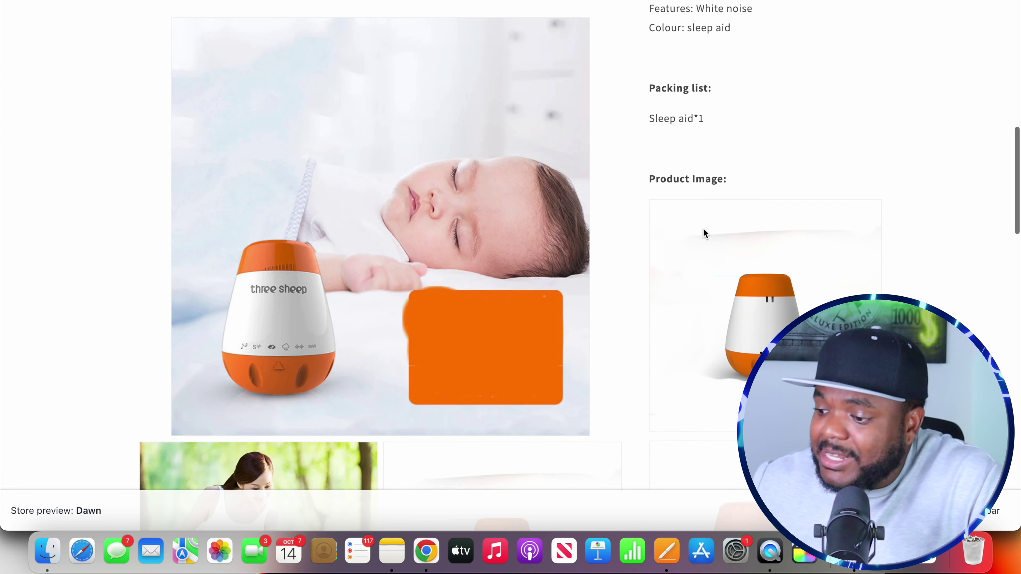
scroll(703, 227, "down", 5)
scroll(702, 227, "up", 6)
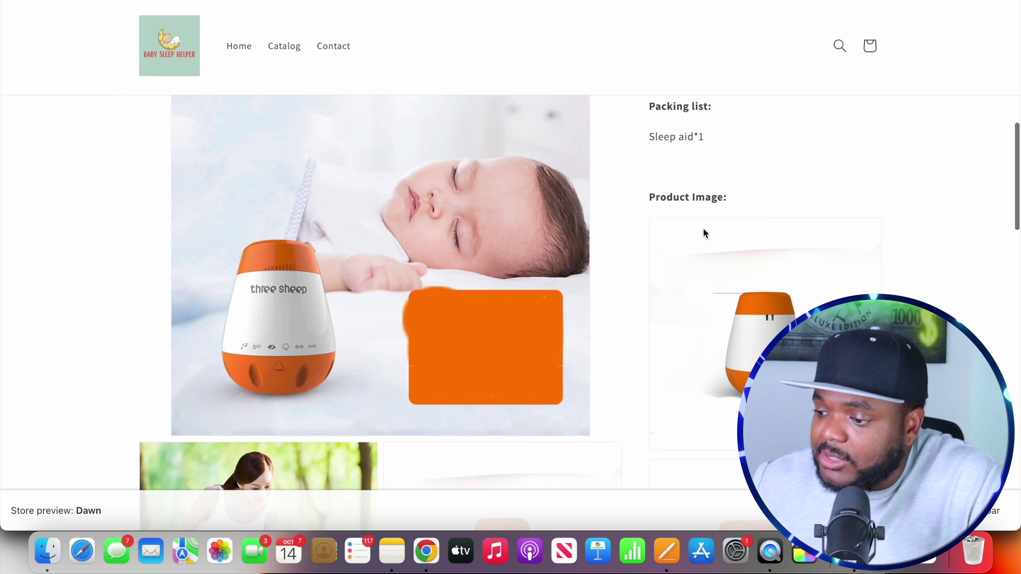
scroll(703, 232, "up", 13)
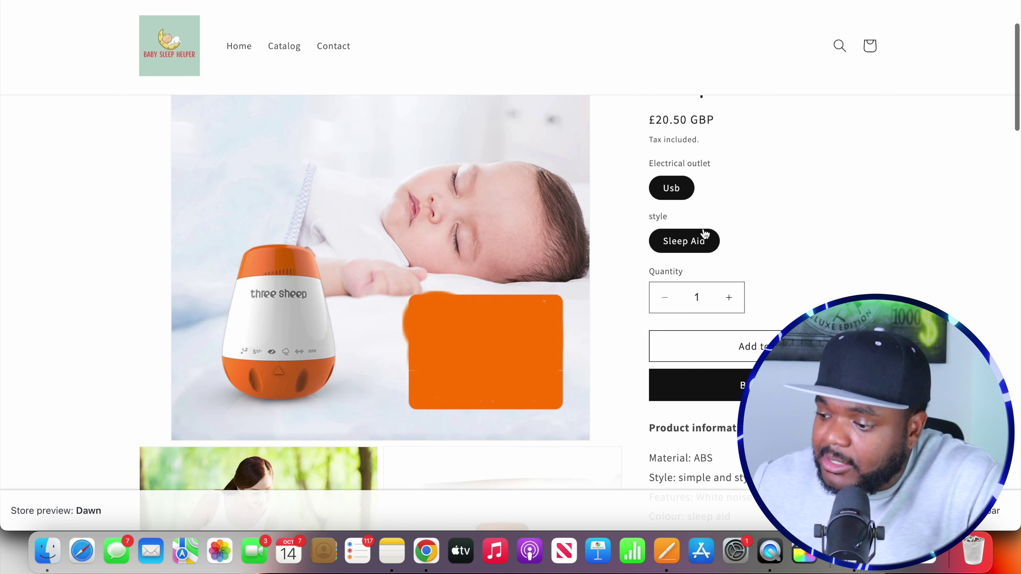
scroll(572, 260, "up", 3)
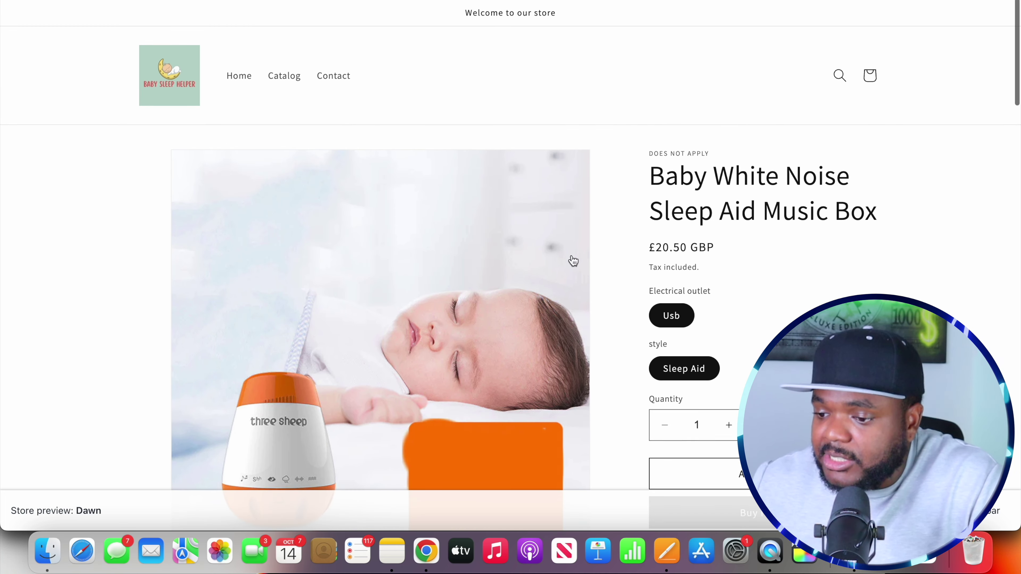
Open the store's home page and examine the banner and the featured products section.
left_click(244, 77)
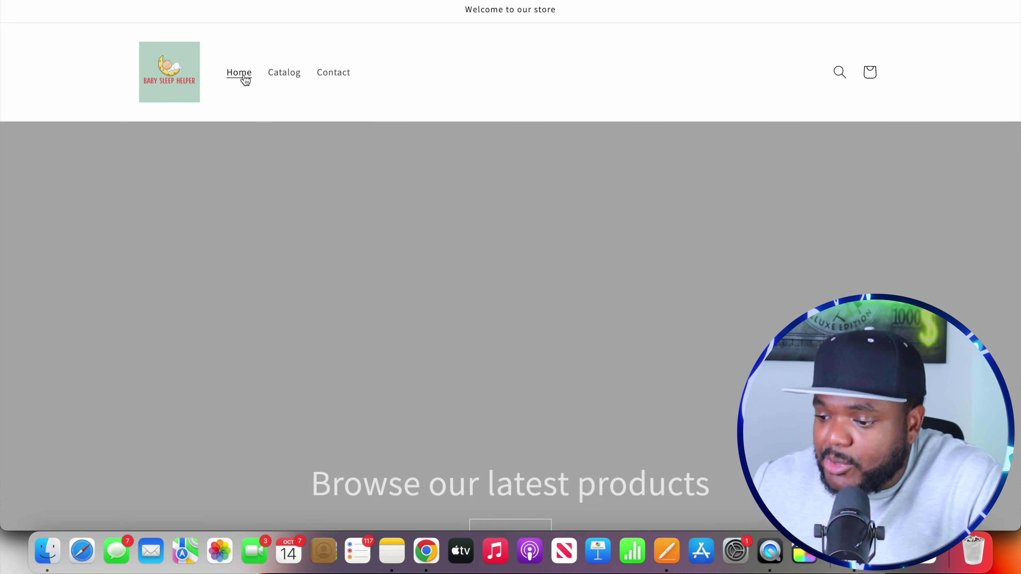
scroll(287, 227, "down", 6)
scroll(290, 229, "down", 10)
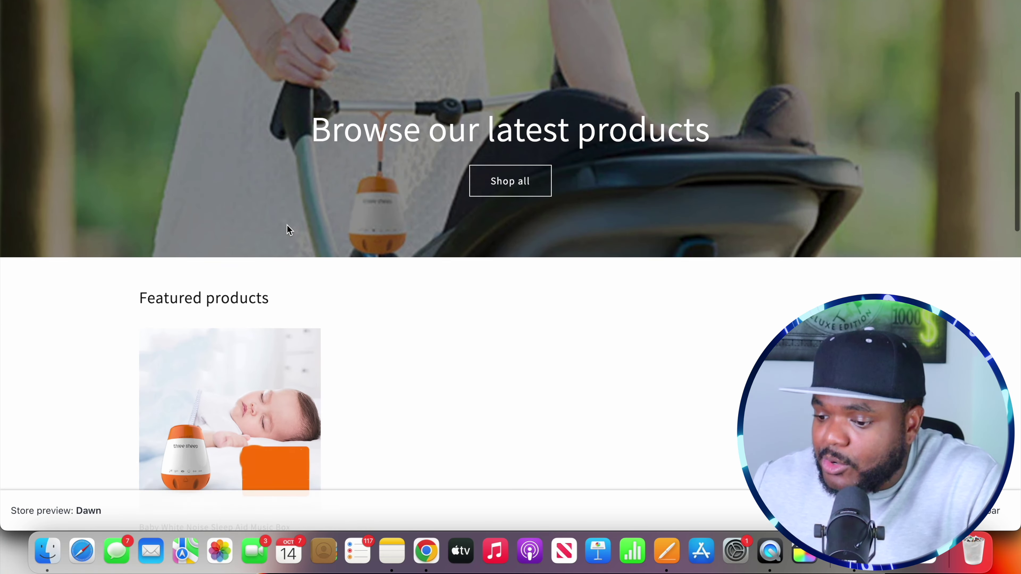